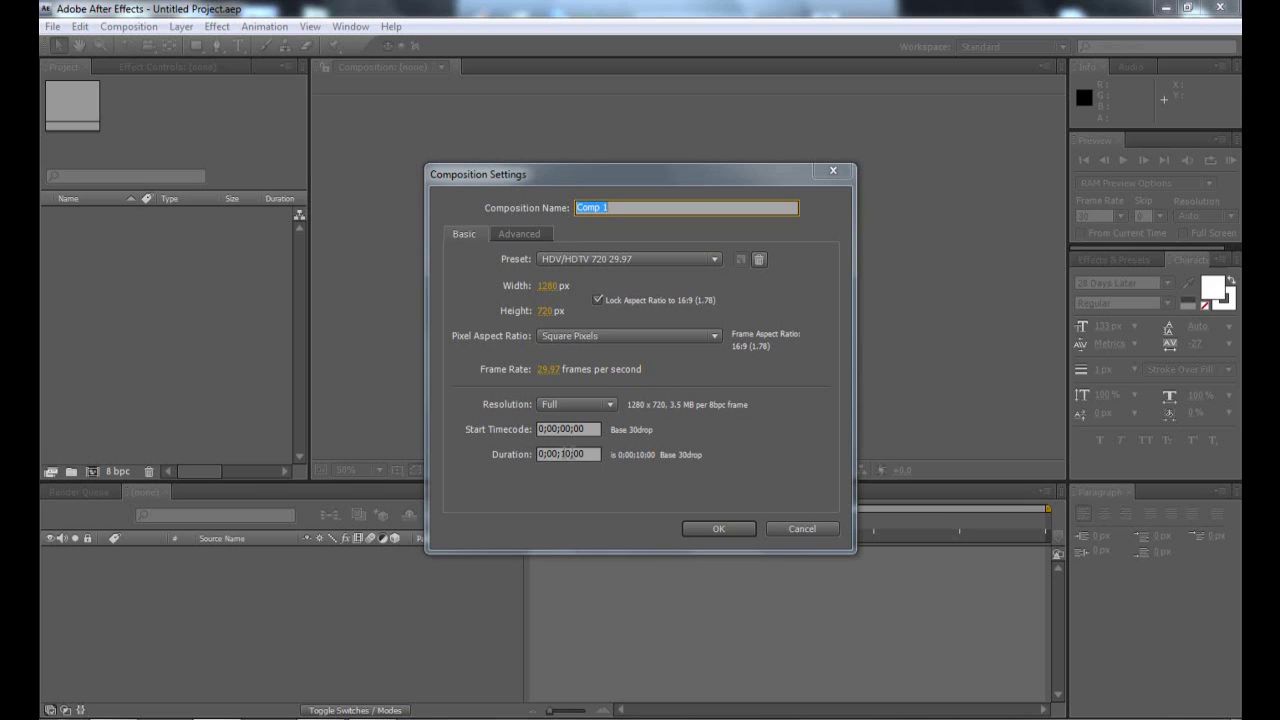
- Create the 1280 x 720, 10-second, 29.97 fps composition and add a text layer reading "PureCreativeDeisngs"
click(716, 529)
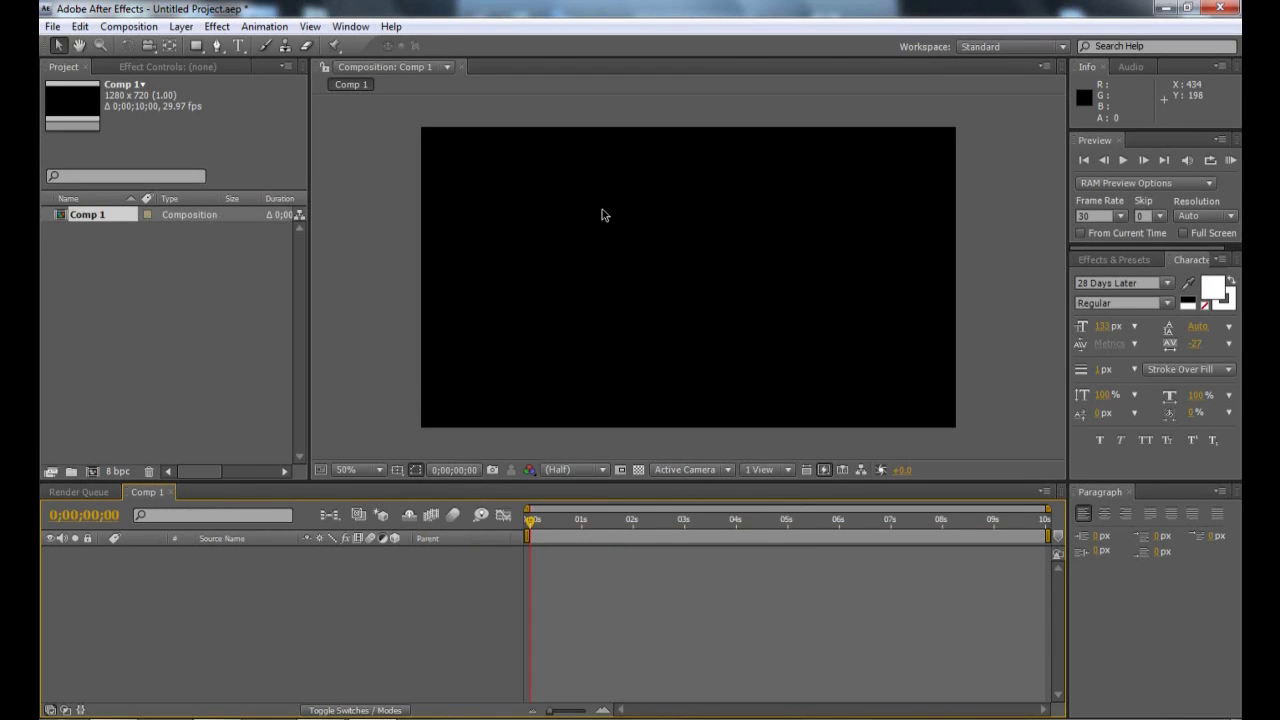
click(239, 46)
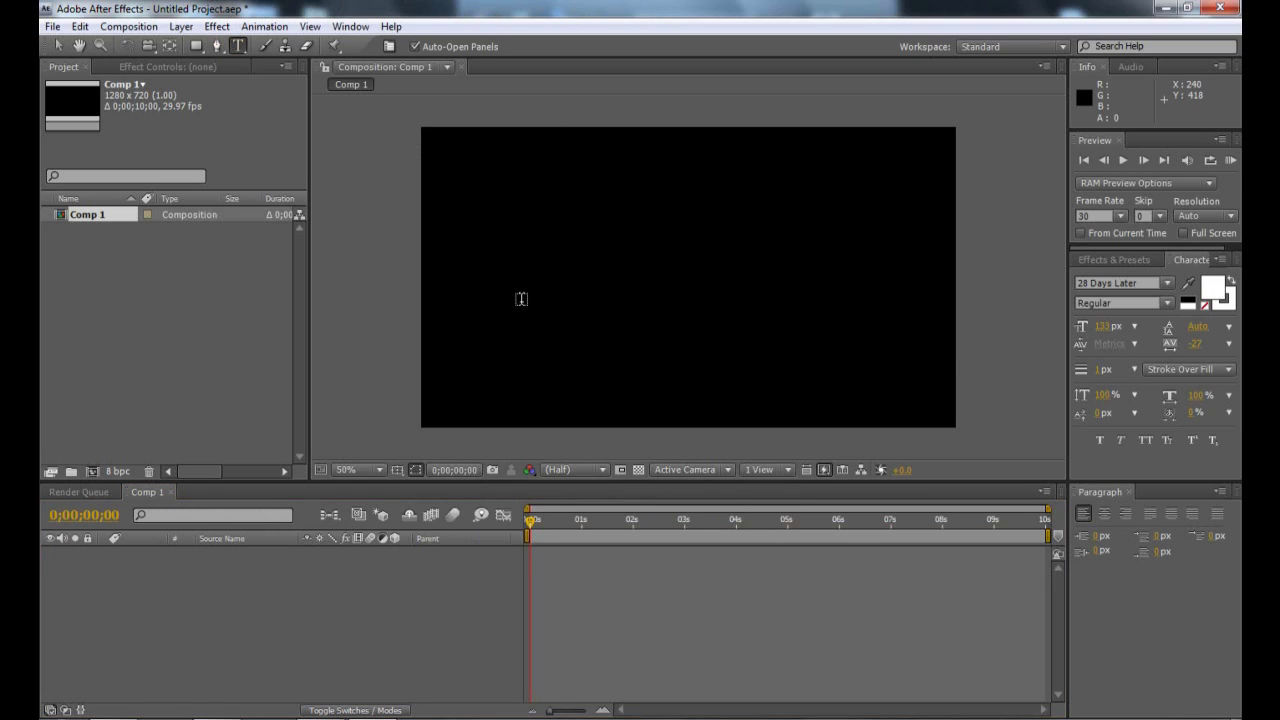
click(521, 298)
text(P)
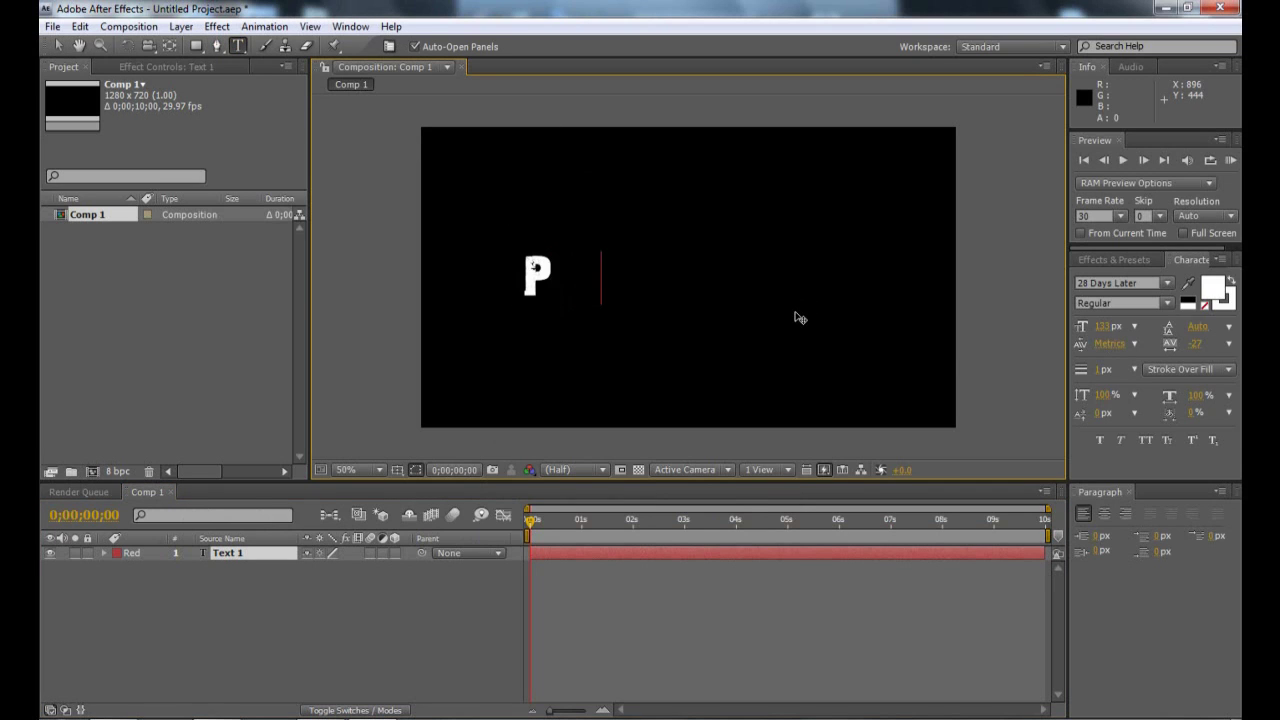
text(URE)
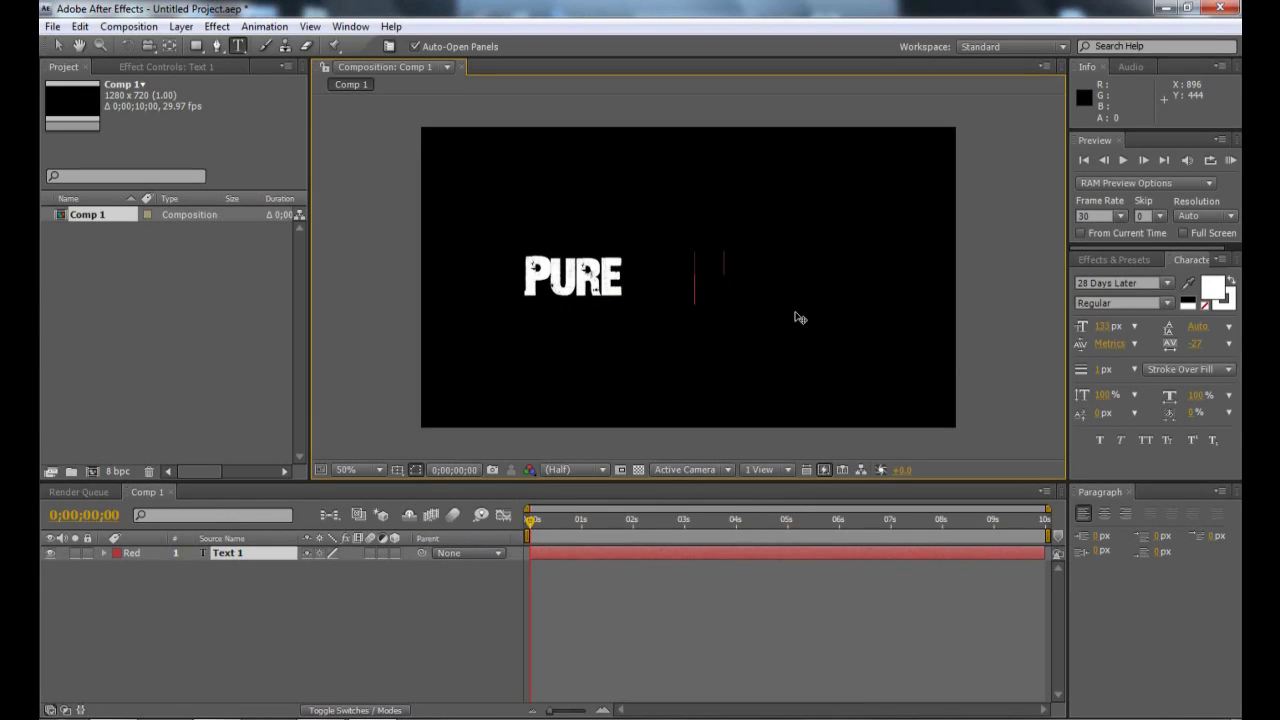
text(Creative)
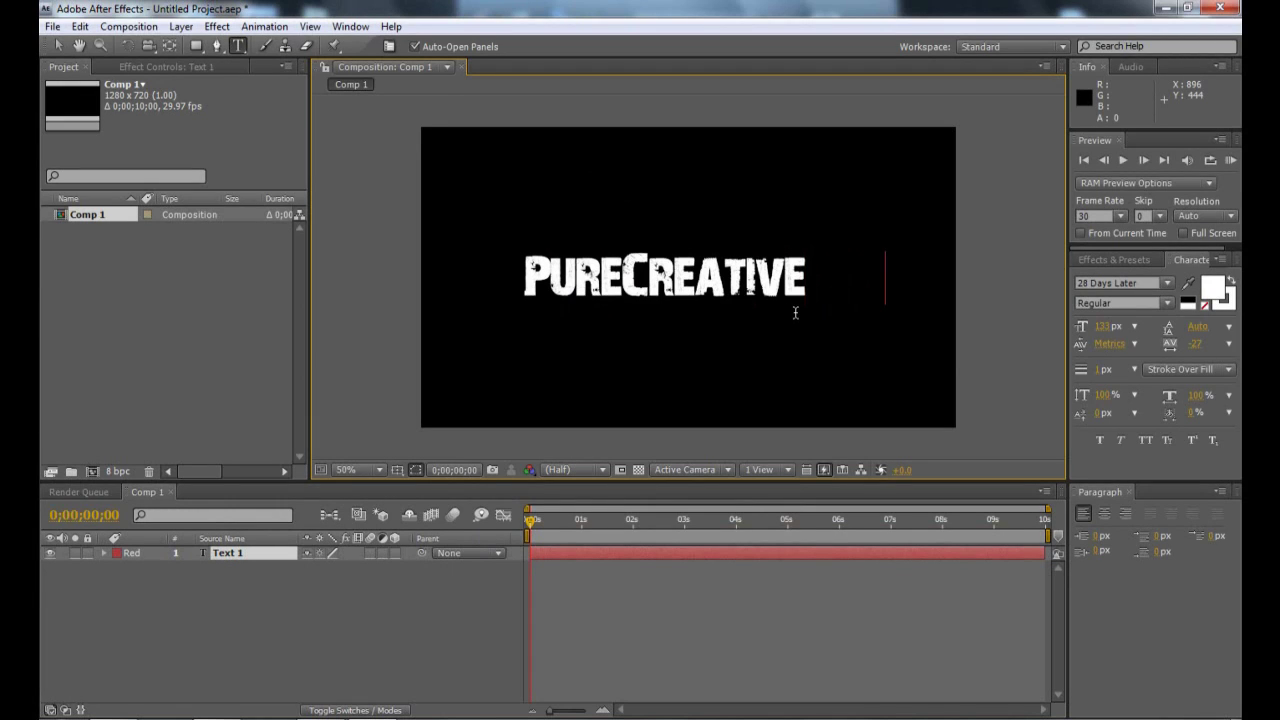
text(Deisngs)
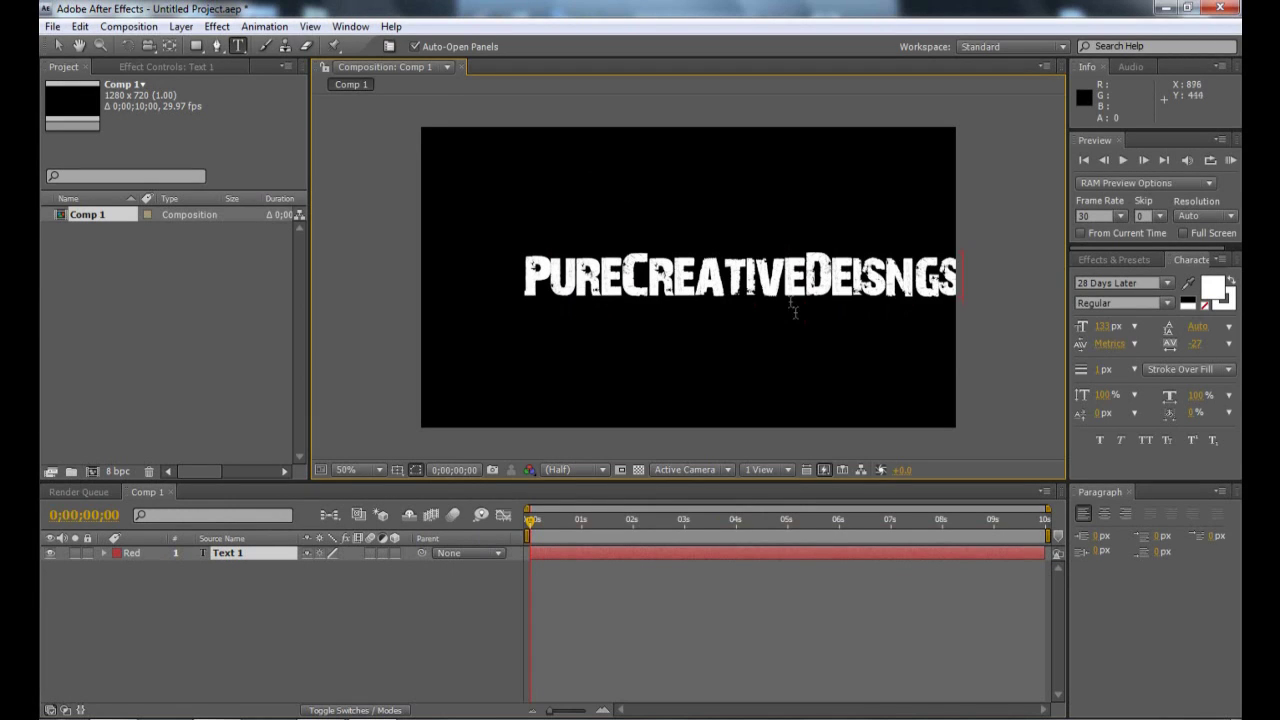
- Move the title text back so all of it fits inside the composition frame
click(58, 46)
click(564, 339)
drag(686, 283, 650, 279)
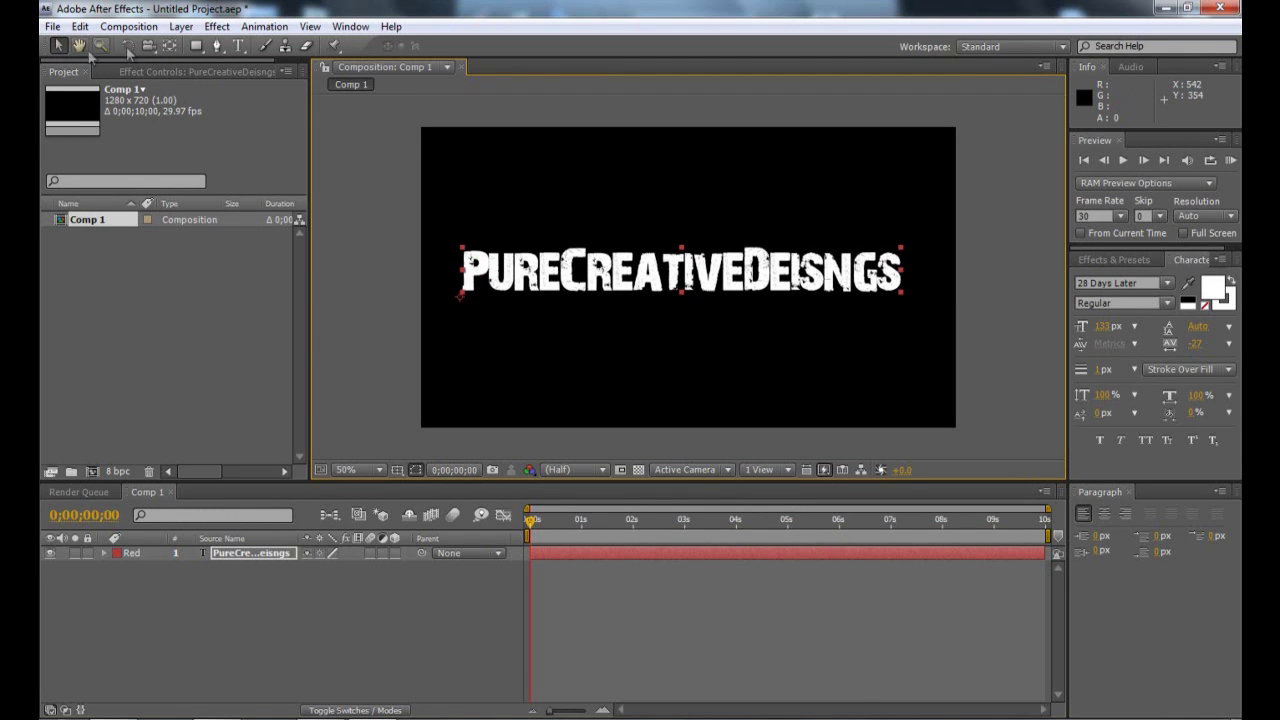
- Correct the spelling of the title text to "PureCreativeDesigns"
click(238, 46)
click(853, 280)
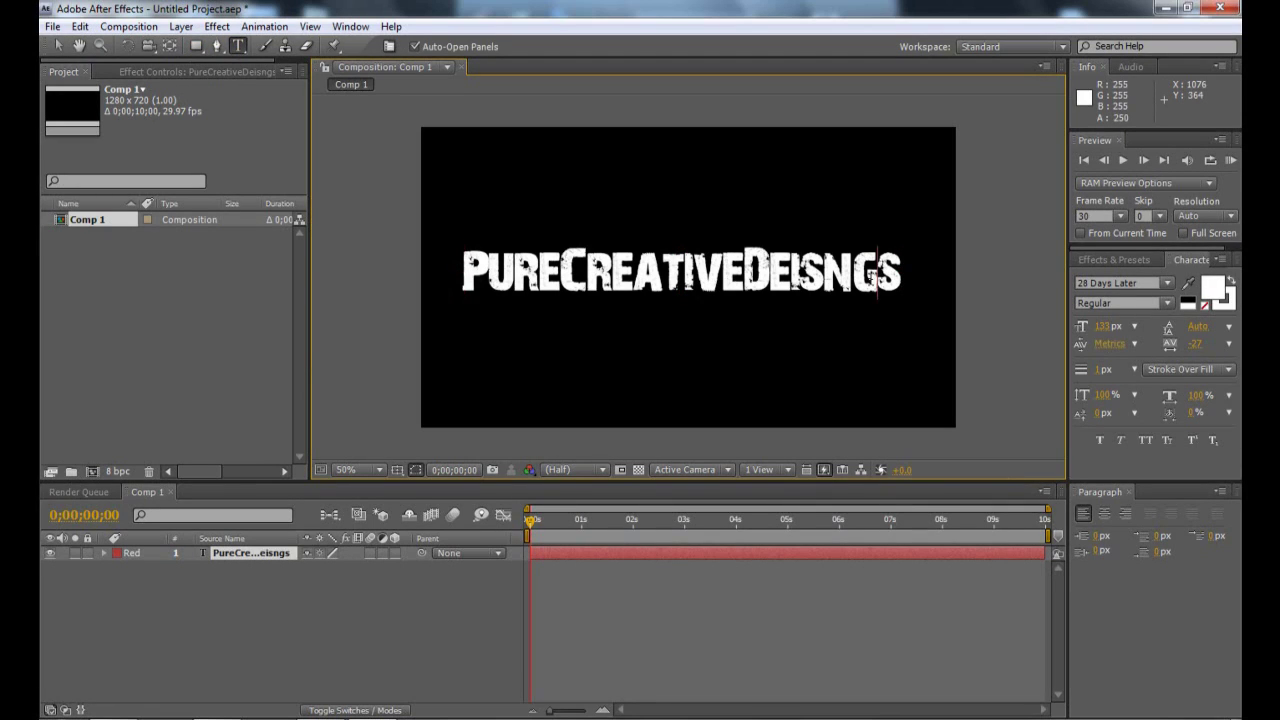
key(BackSpace)
key(BackSpace)
text(gn)
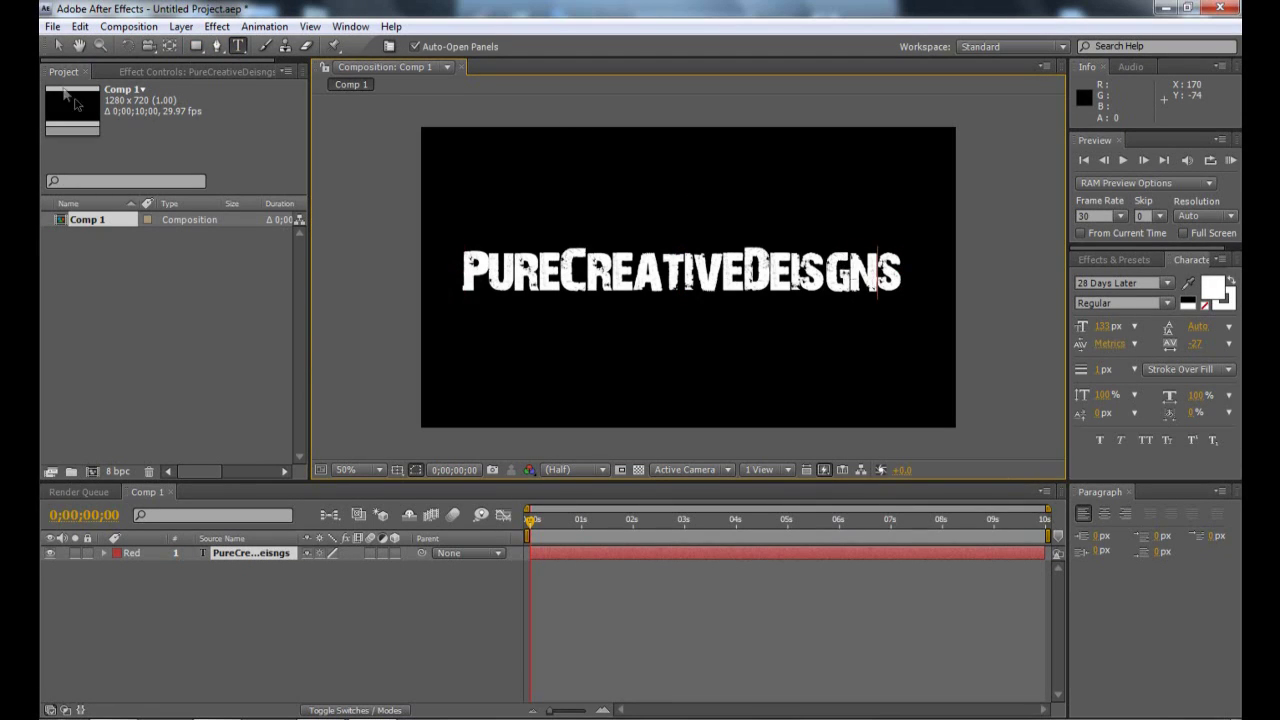
click(799, 272)
key(BackSpace)
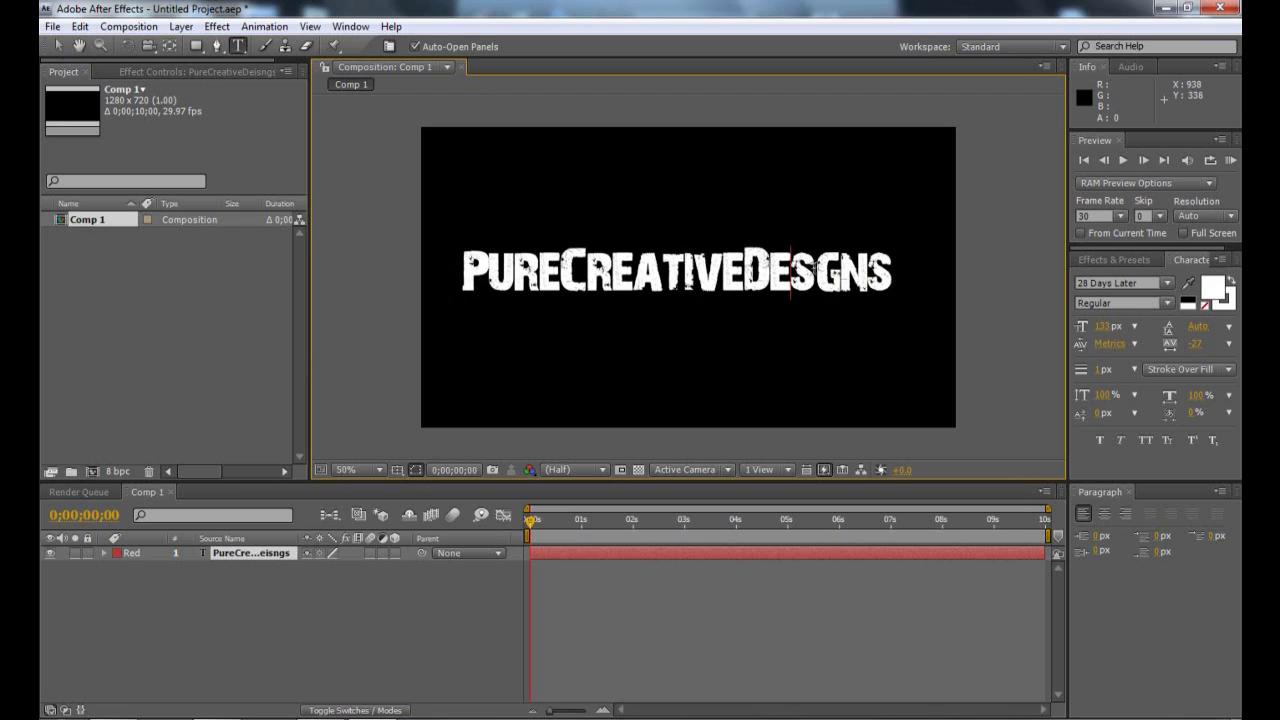
click(823, 269)
text(i)
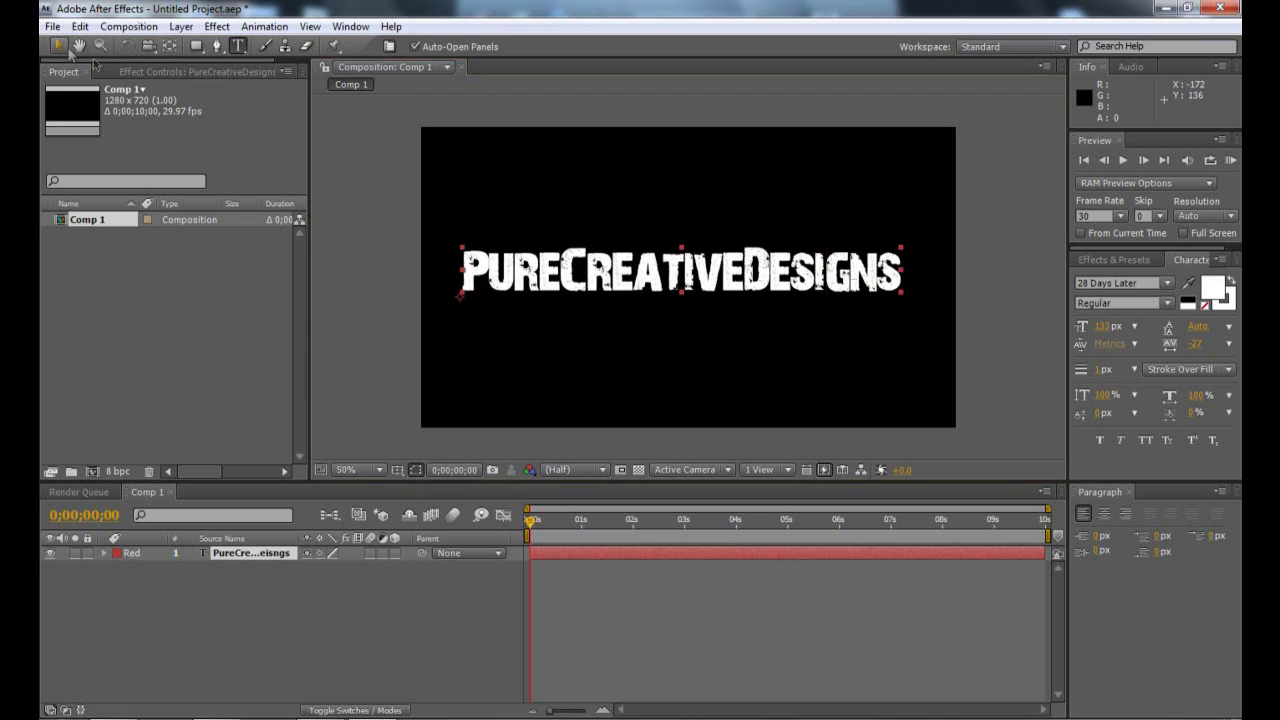
- Fine-tune the title text's position so it sits centred in the composition, and deselect it
click(58, 46)
click(613, 355)
drag(668, 288, 668, 266)
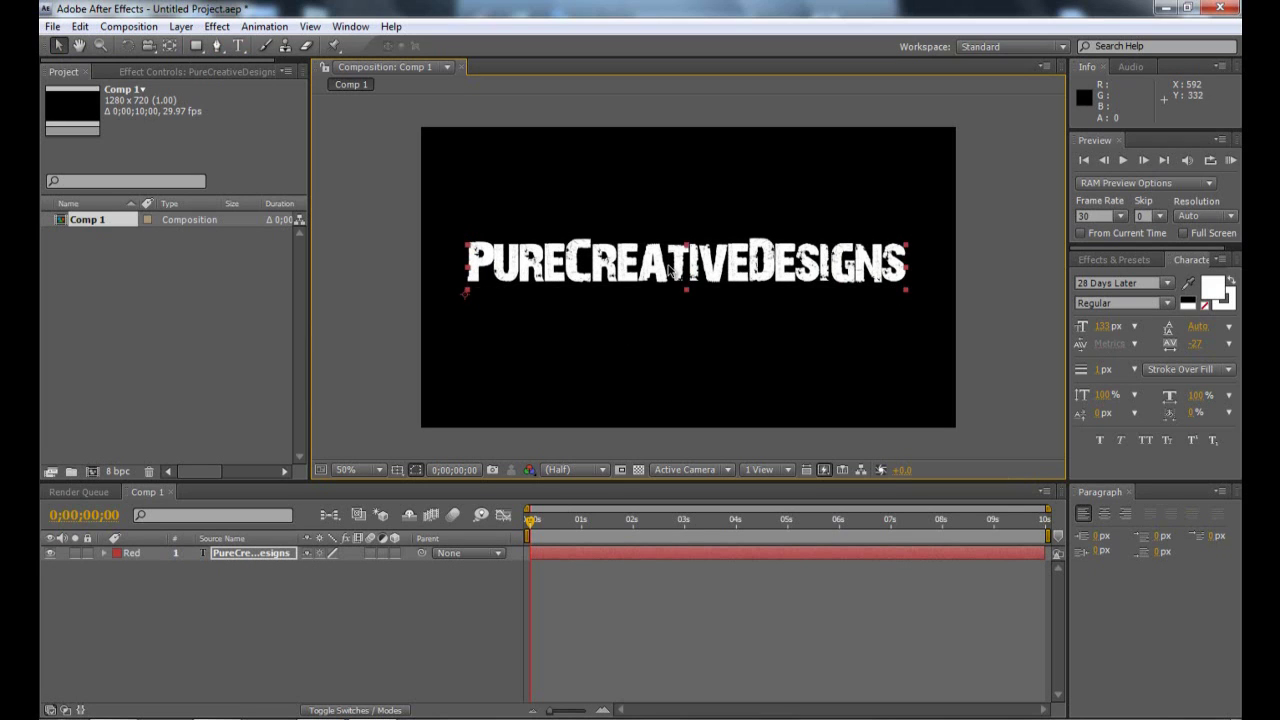
click(792, 367)
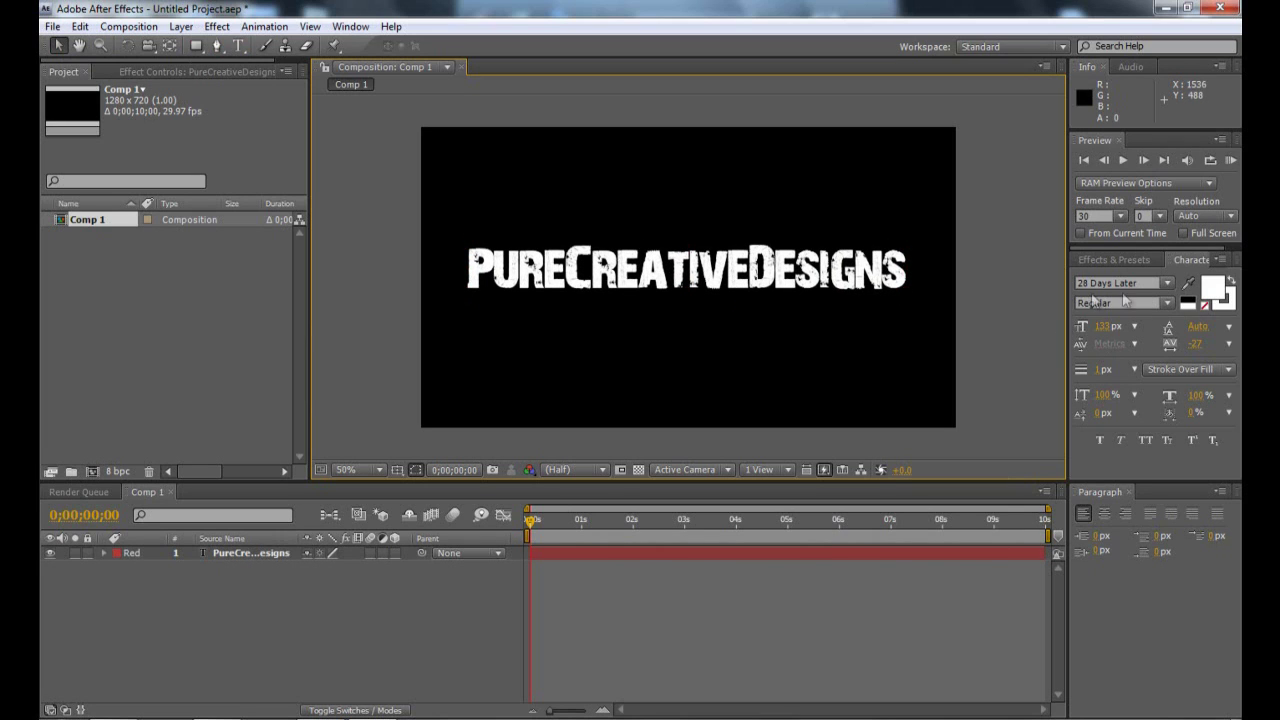
click(676, 284)
click(838, 342)
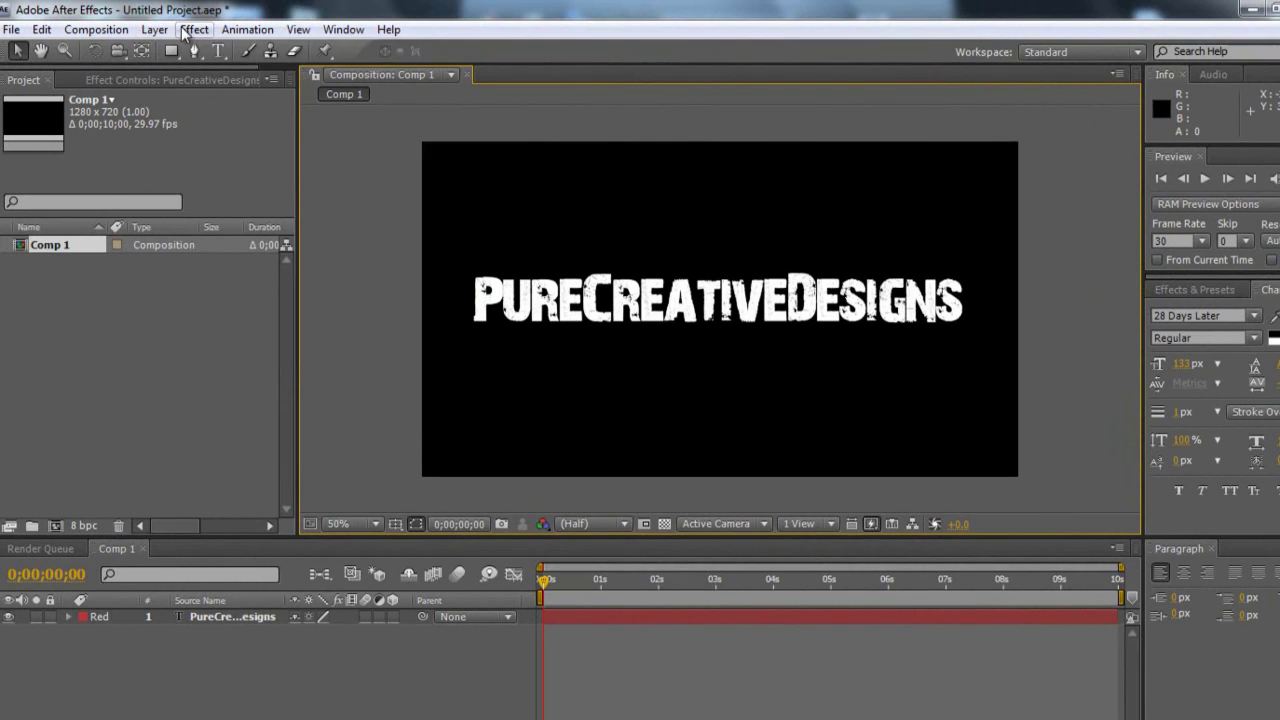
- Apply the Fill effect to the title text layer
click(217, 26)
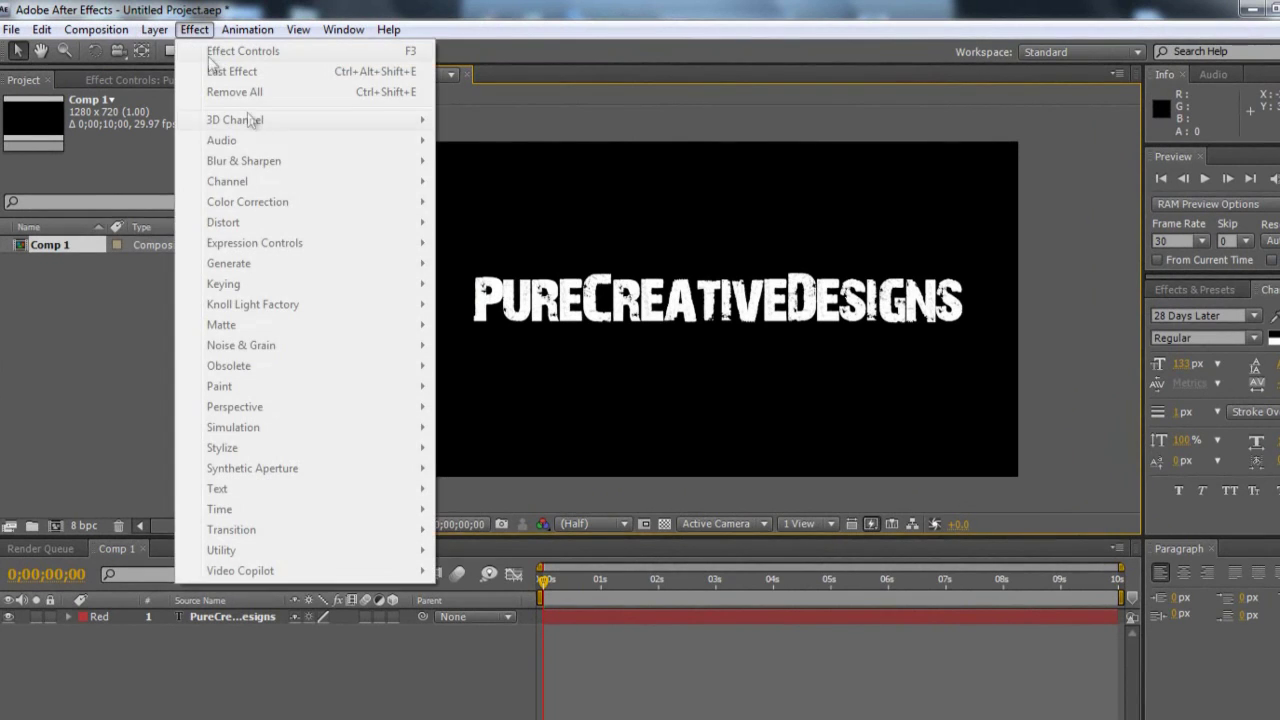
click(240, 617)
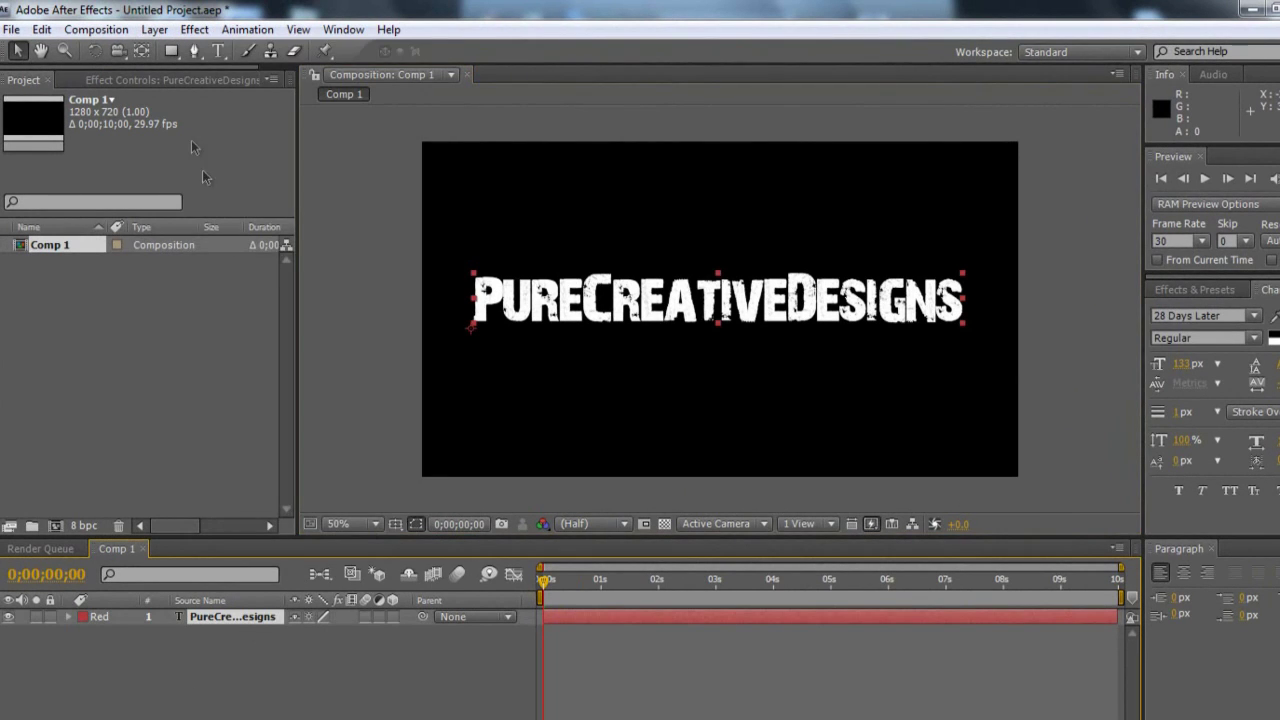
click(194, 29)
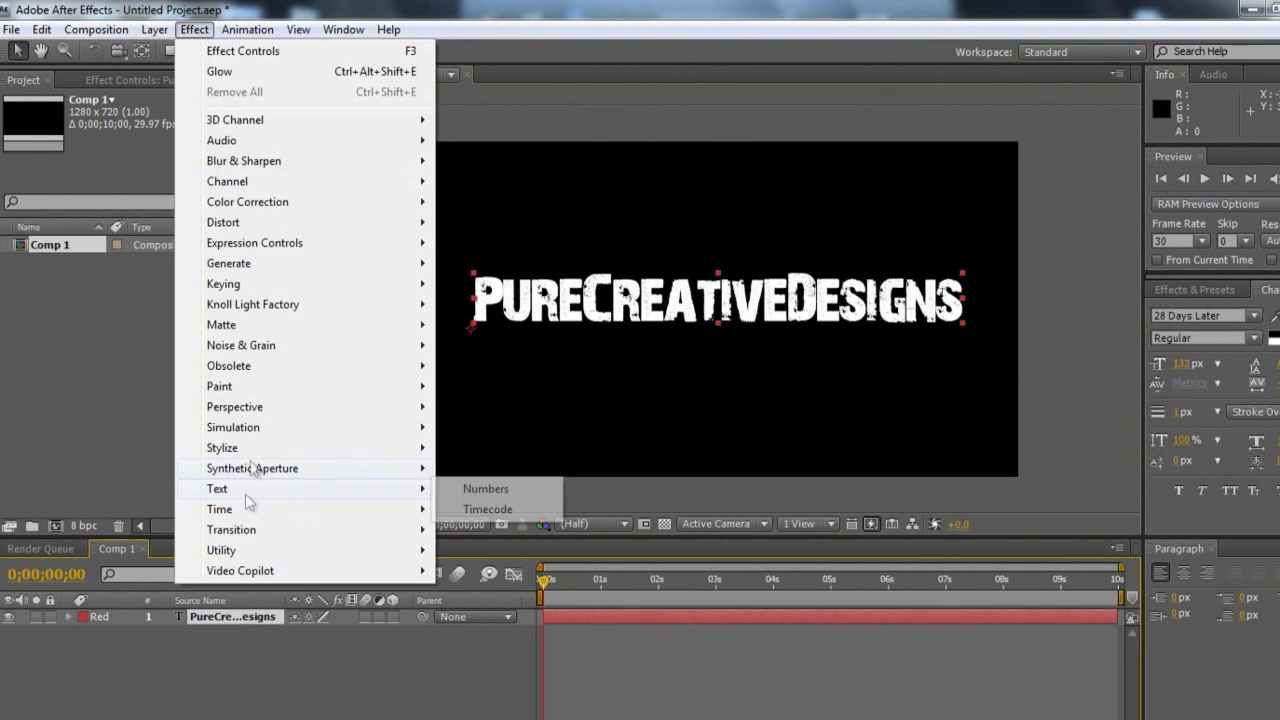
mouse_move(245, 263)
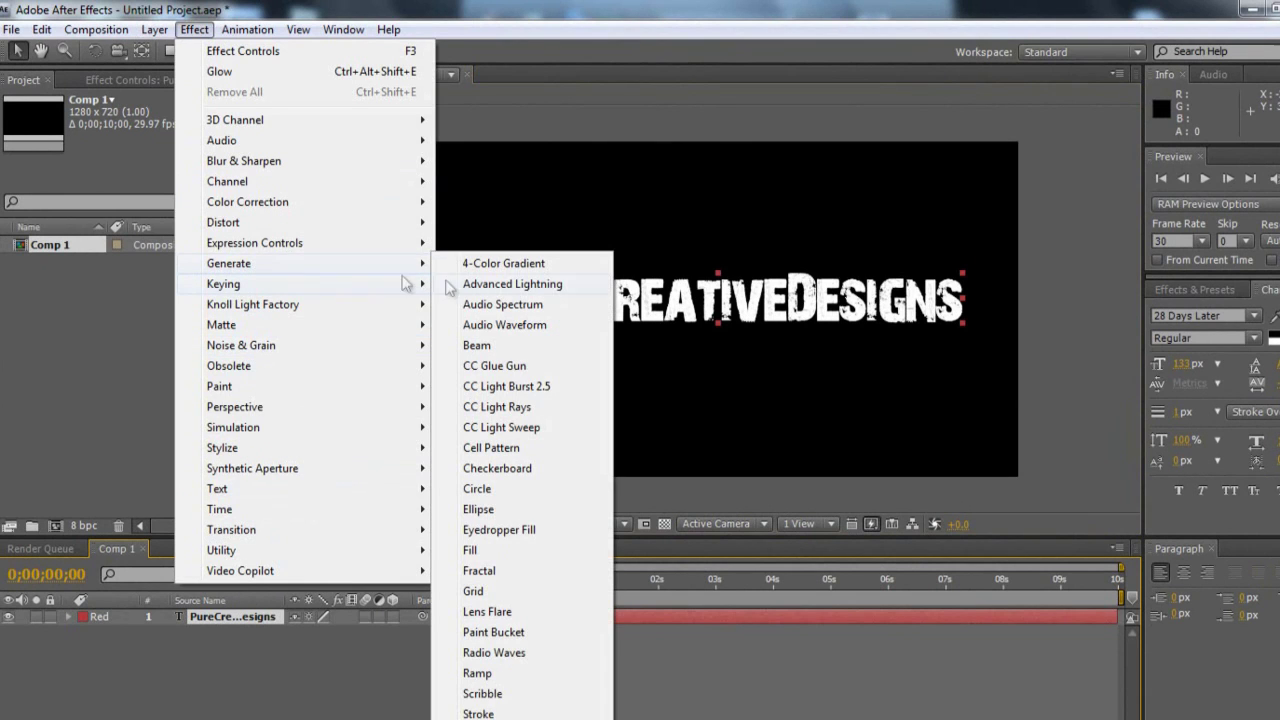
click(508, 551)
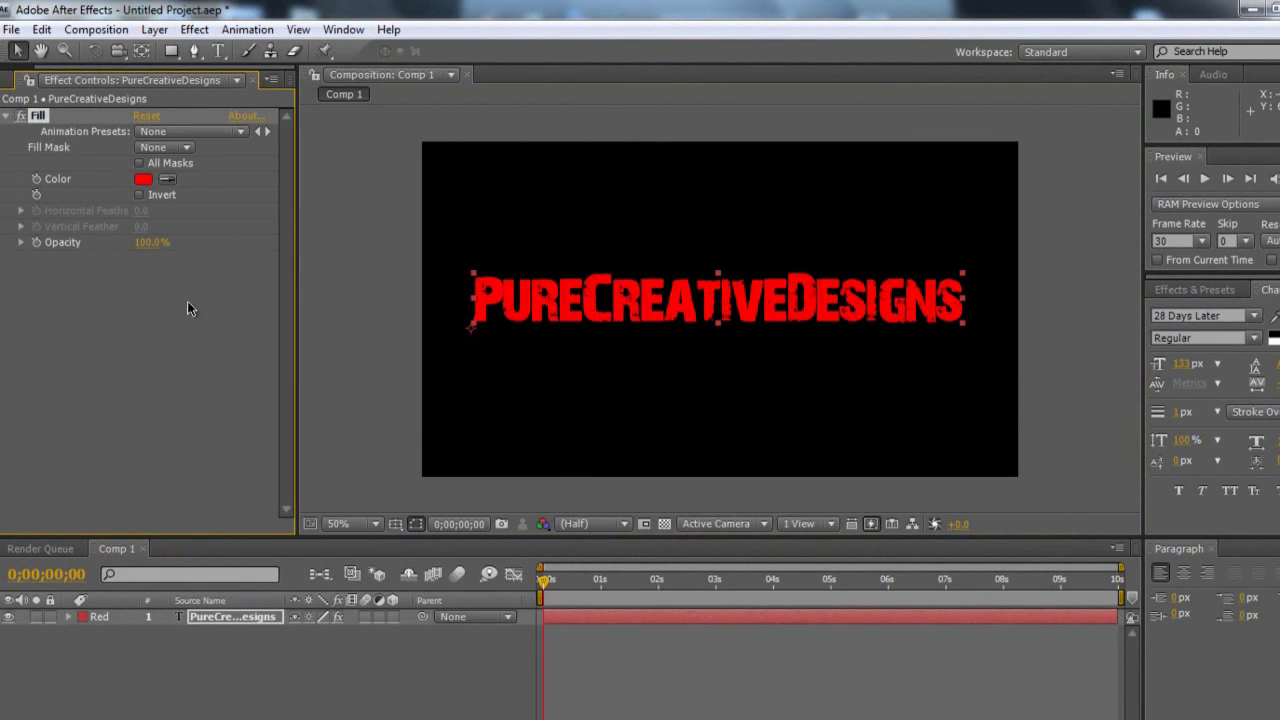
- Change the Fill effect's color to bright sky blue and deselect the title layer
click(147, 181)
drag(766, 515, 766, 484)
click(914, 381)
click(449, 236)
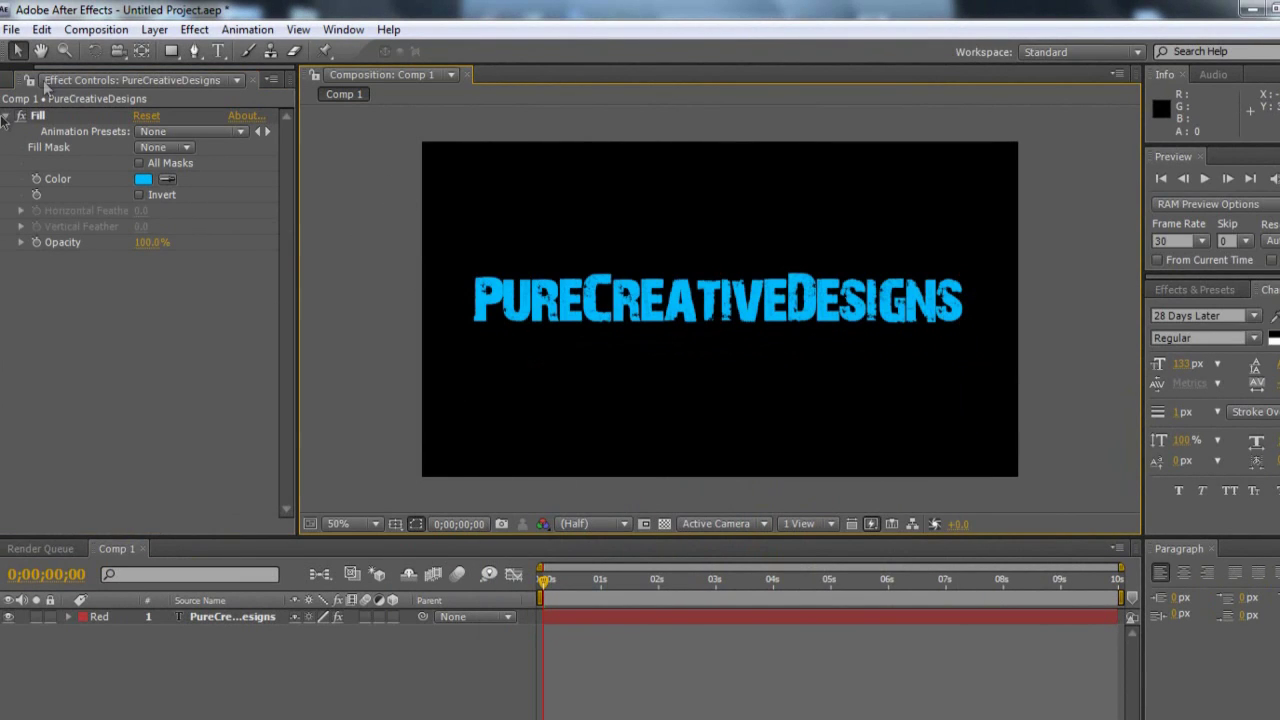
- Apply the Glow effect to the title text layer and adjust its glow intensity
click(194, 29)
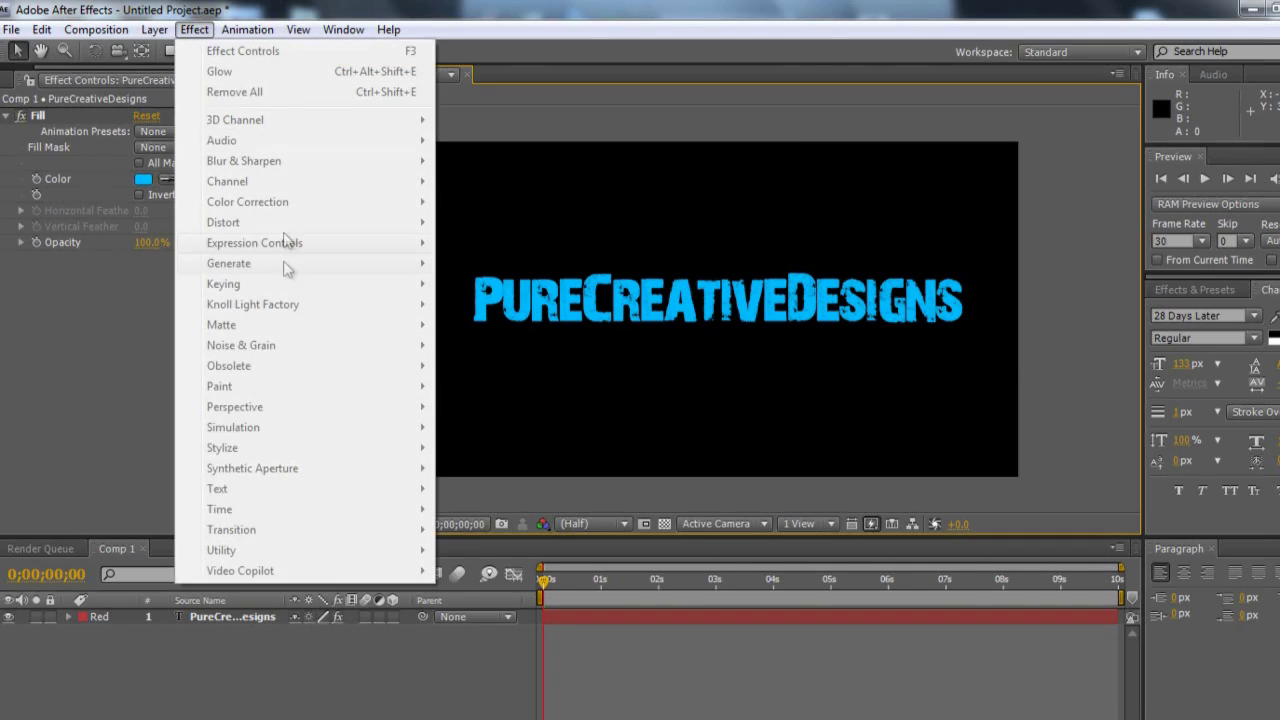
click(232, 617)
click(206, 32)
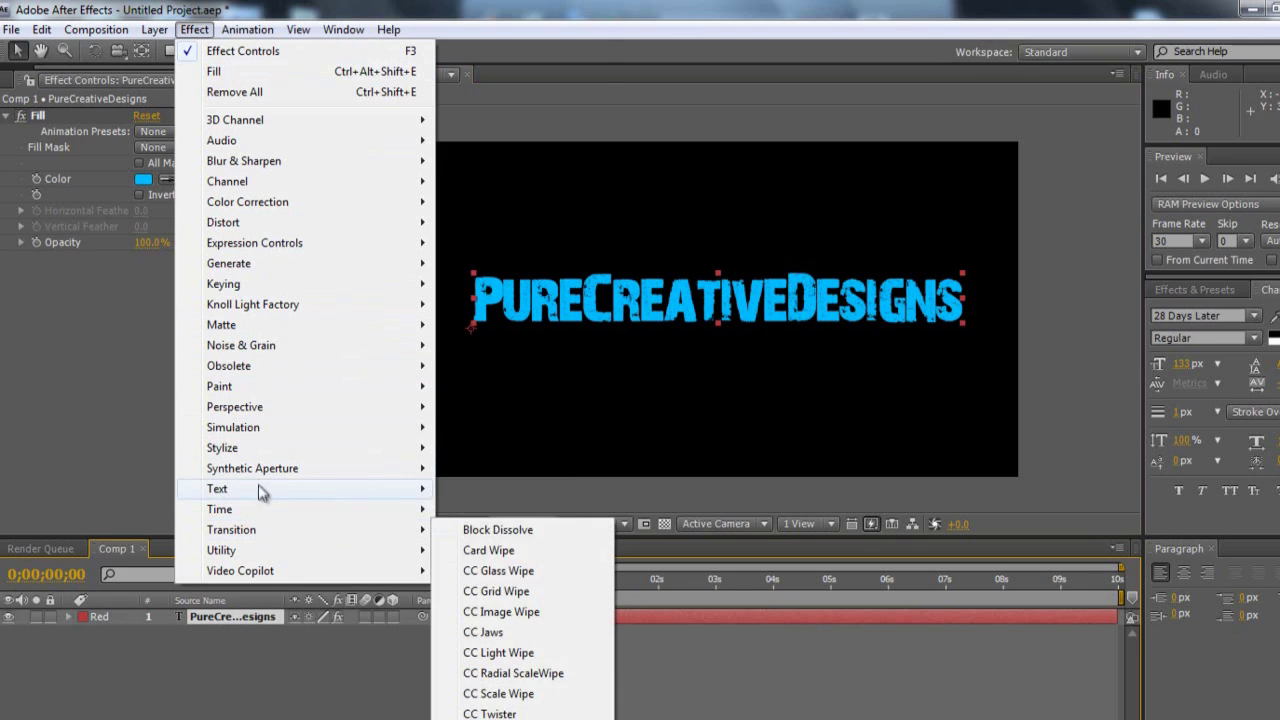
mouse_move(309, 448)
click(503, 287)
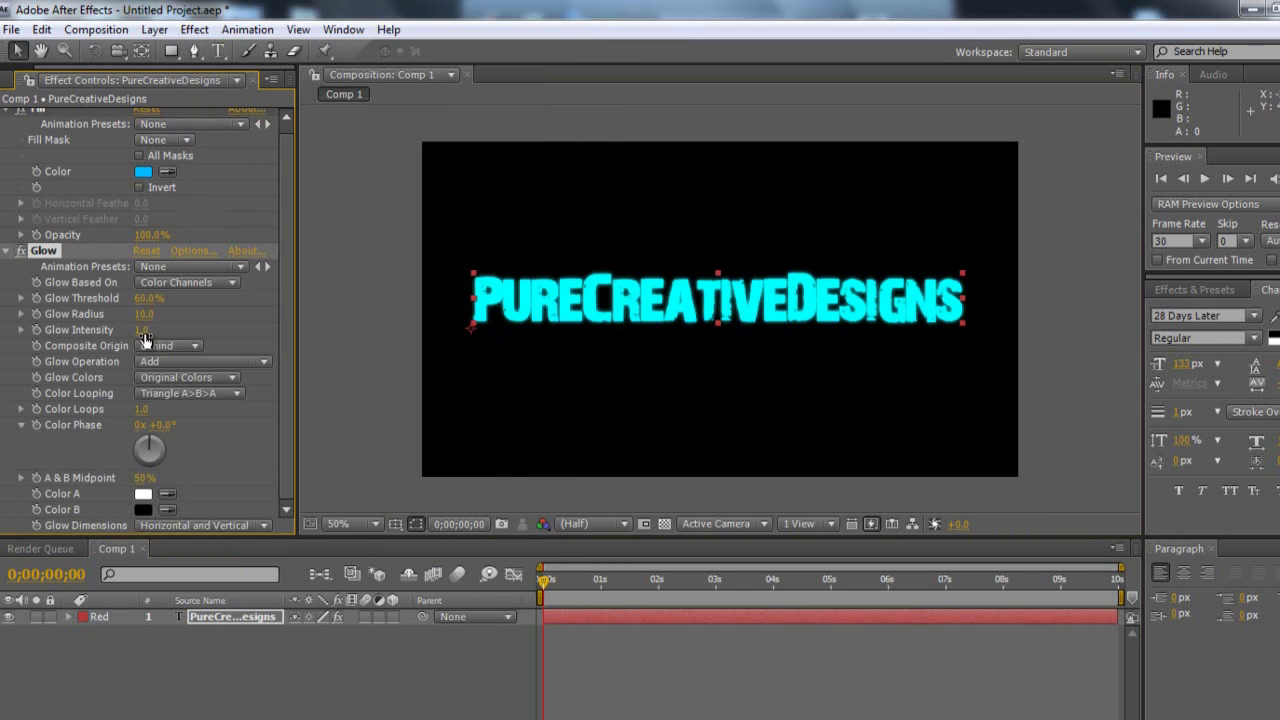
click(142, 331)
key(Return)
click(30, 82)
click(497, 351)
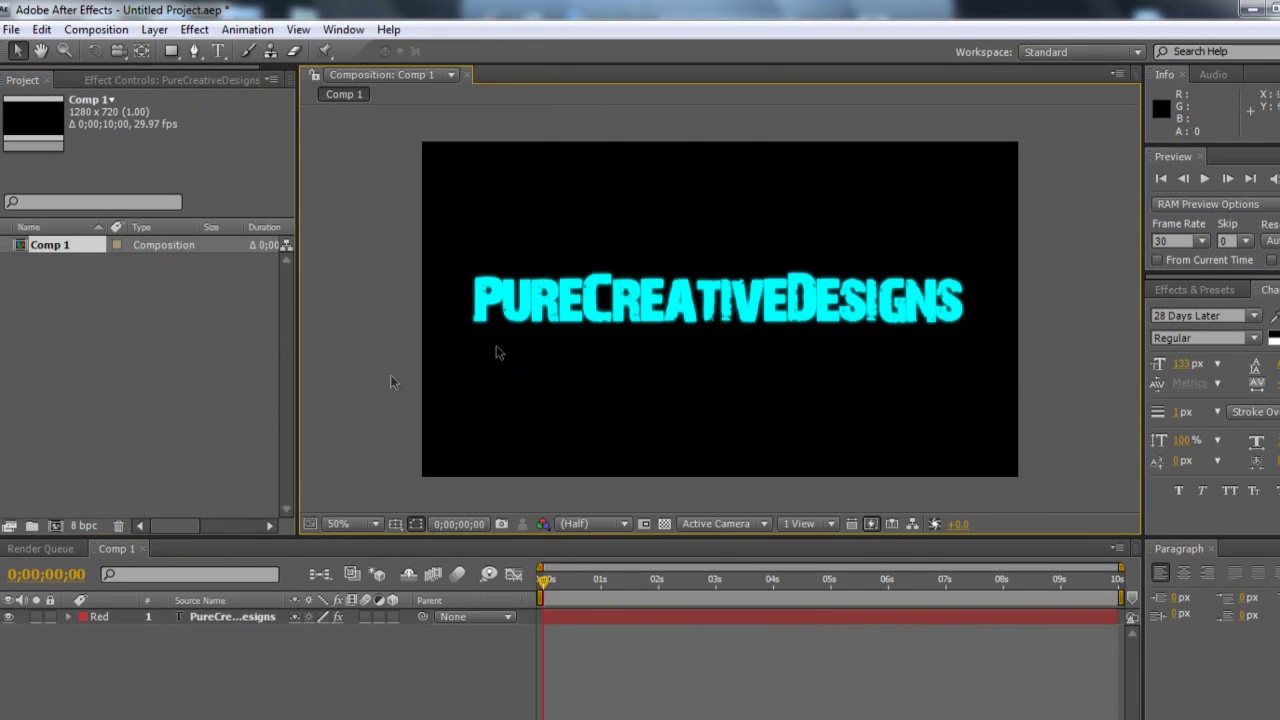
- Turn the title text layer into a 3D layer and keep it selected
click(226, 617)
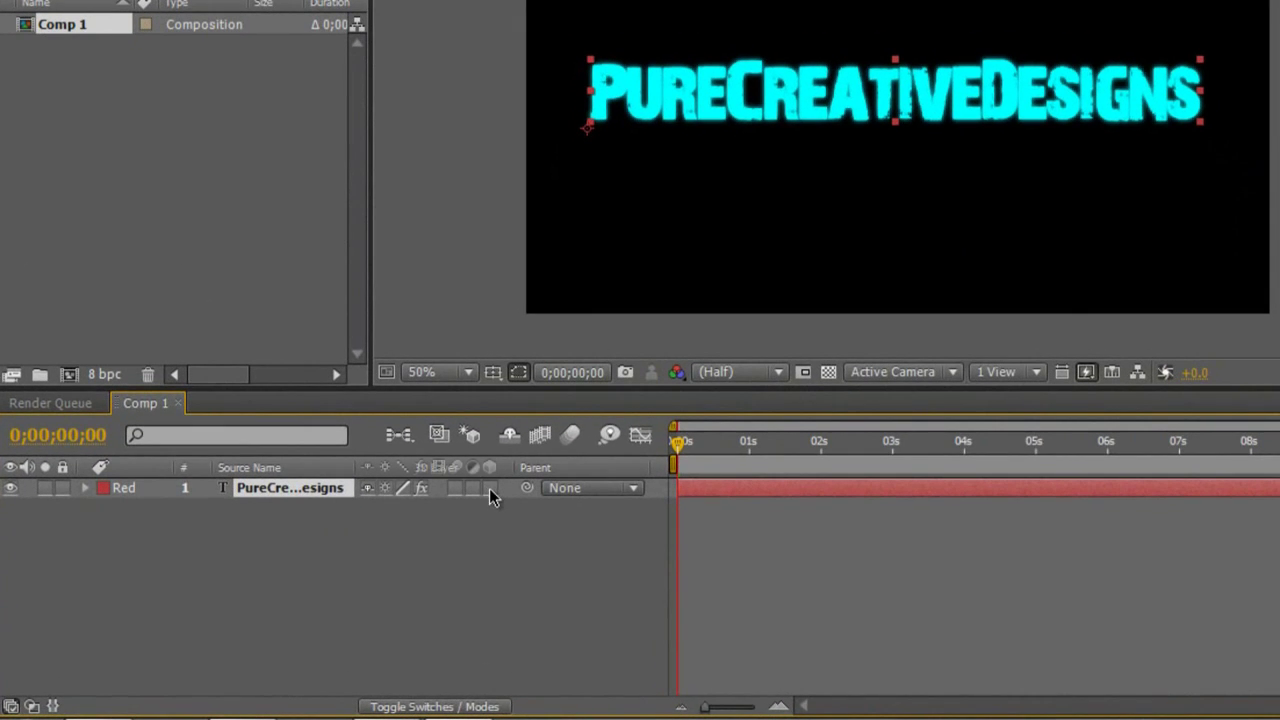
click(489, 489)
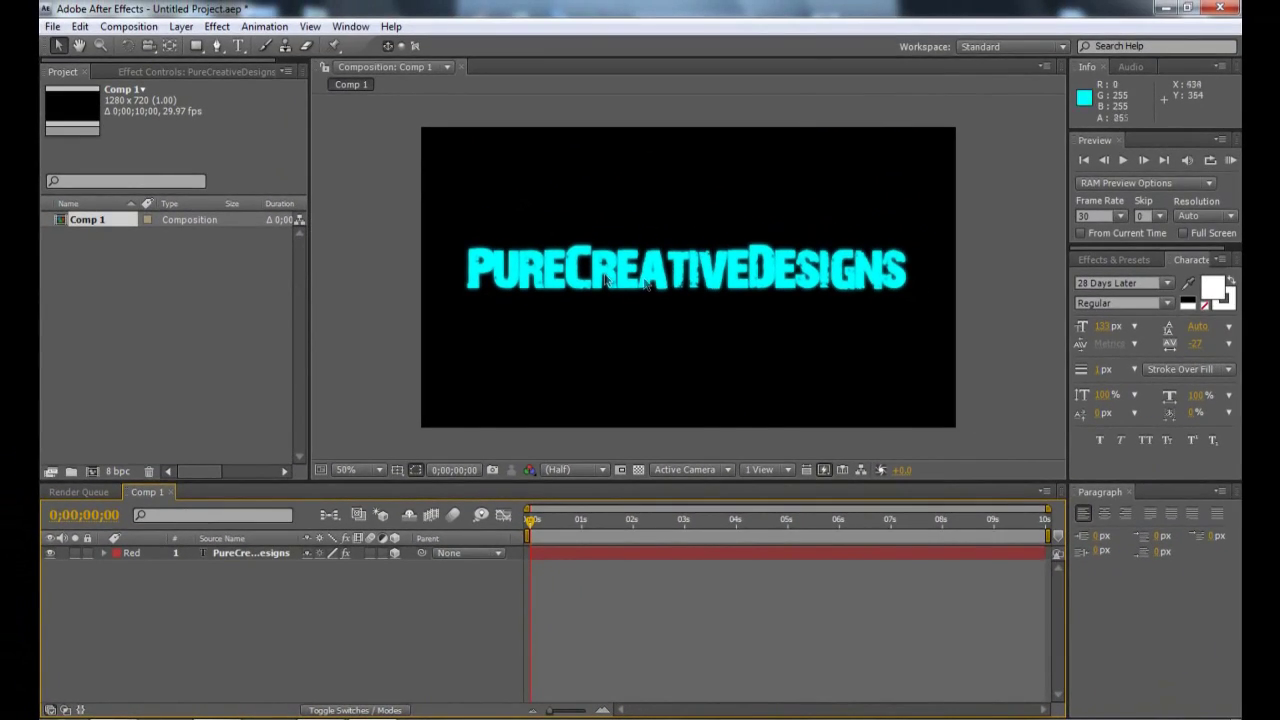
click(268, 556)
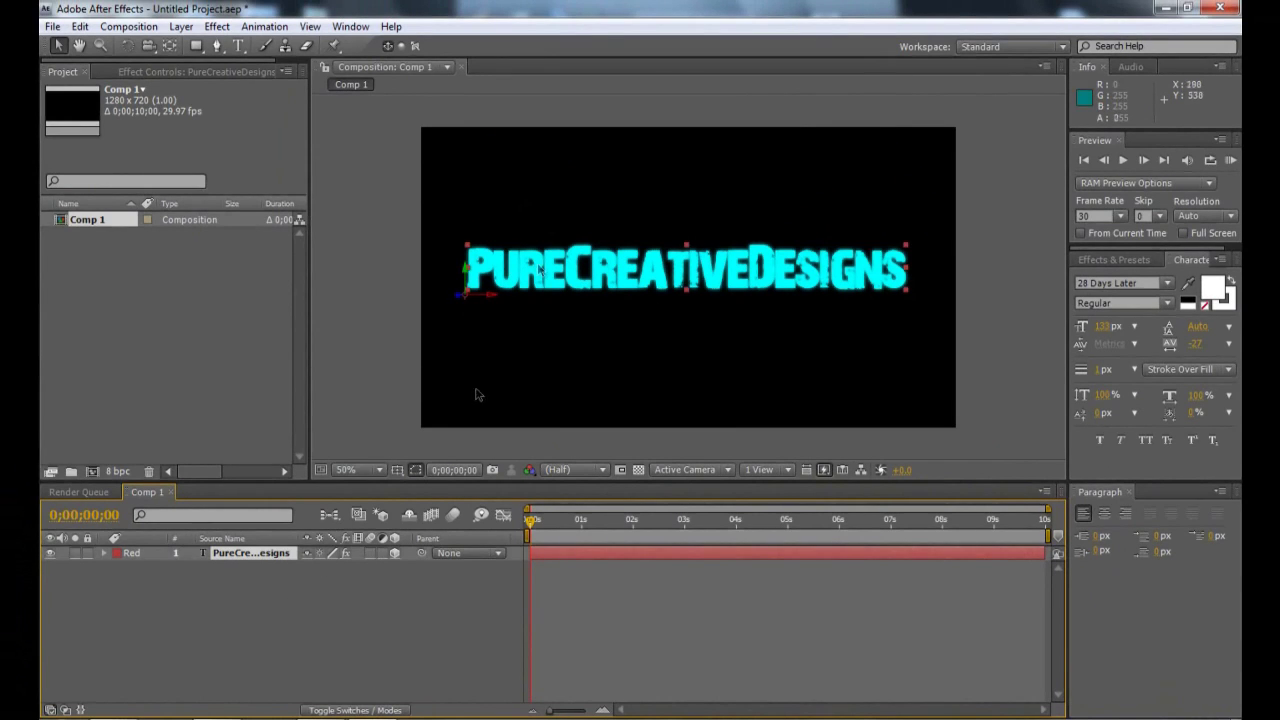
- Move the title layer's anchor point from the text's lower-left corner to its centre, and deselect the layer
mouse_move(465, 300)
mouse_down()
mouse_move(525, 299)
mouse_move(466, 298)
mouse_up()
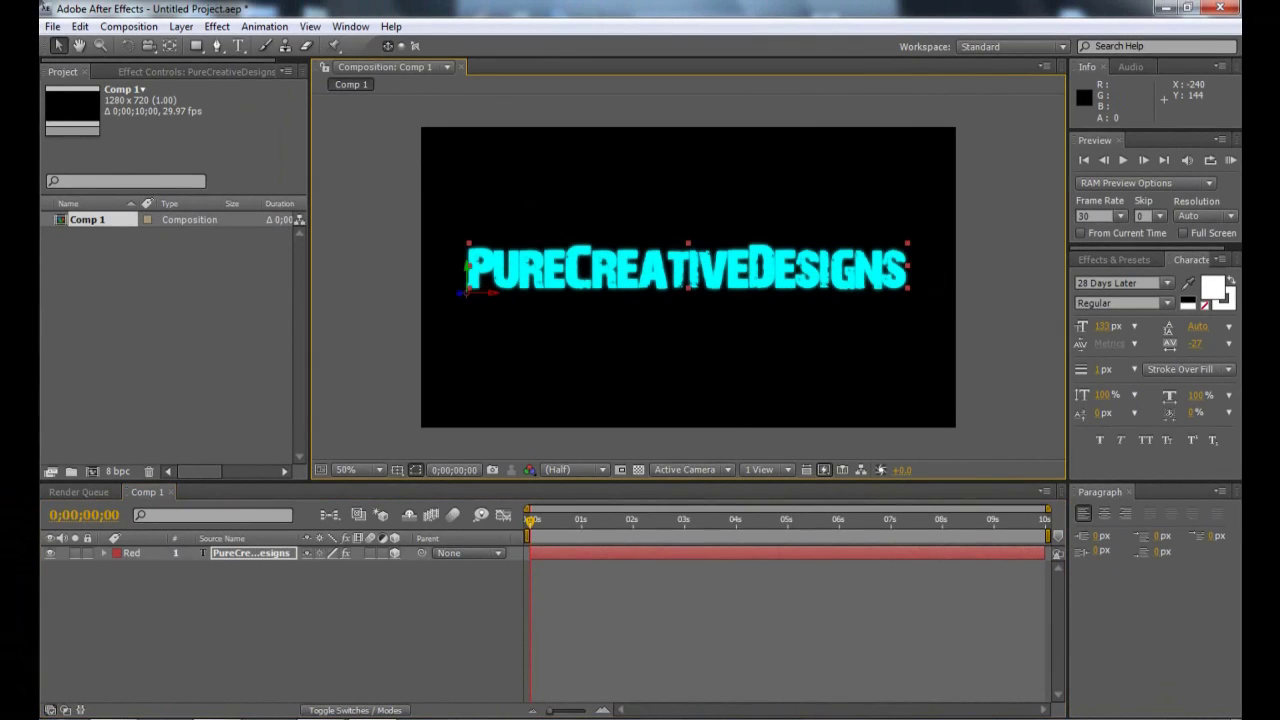
click(169, 47)
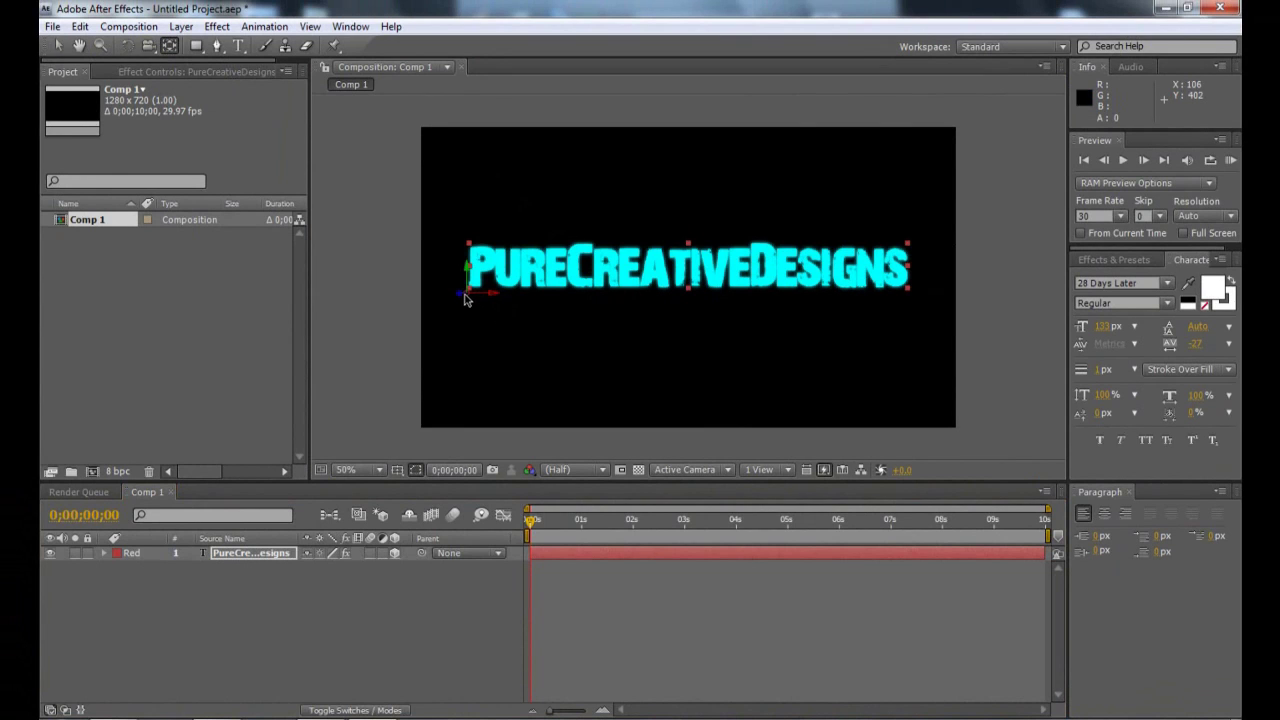
drag(464, 299, 687, 272)
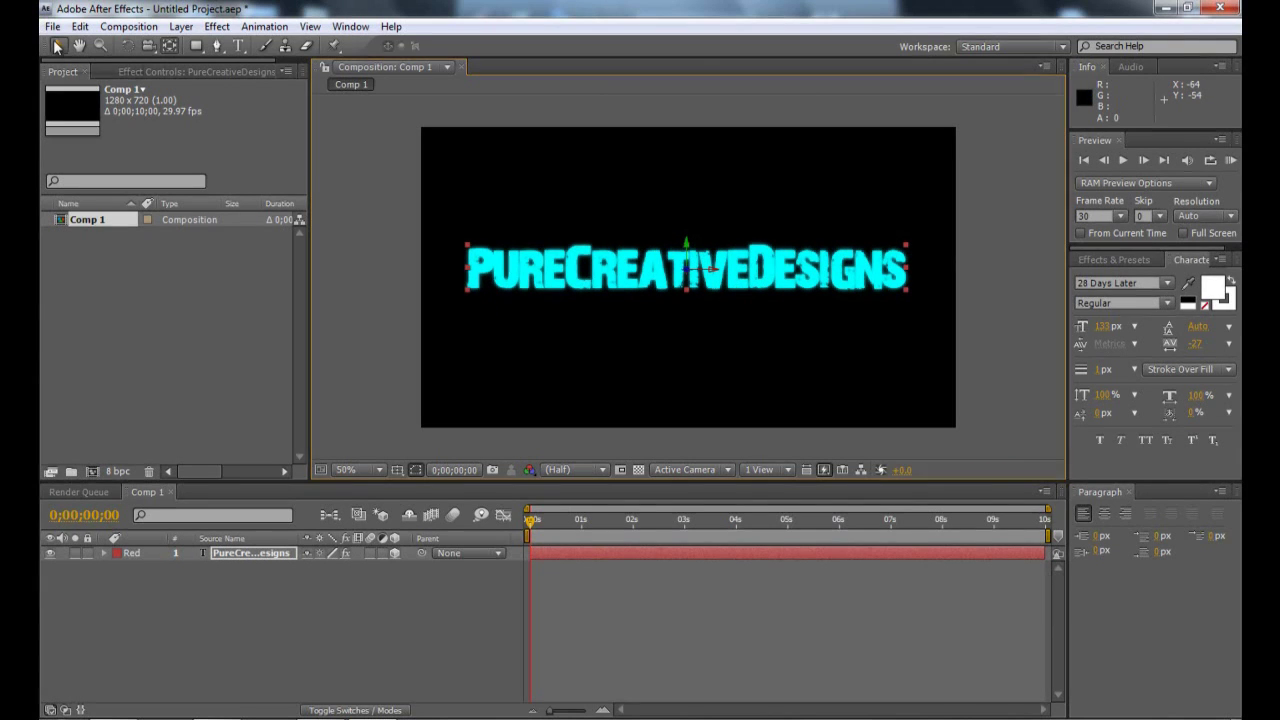
click(57, 47)
click(236, 597)
click(236, 598)
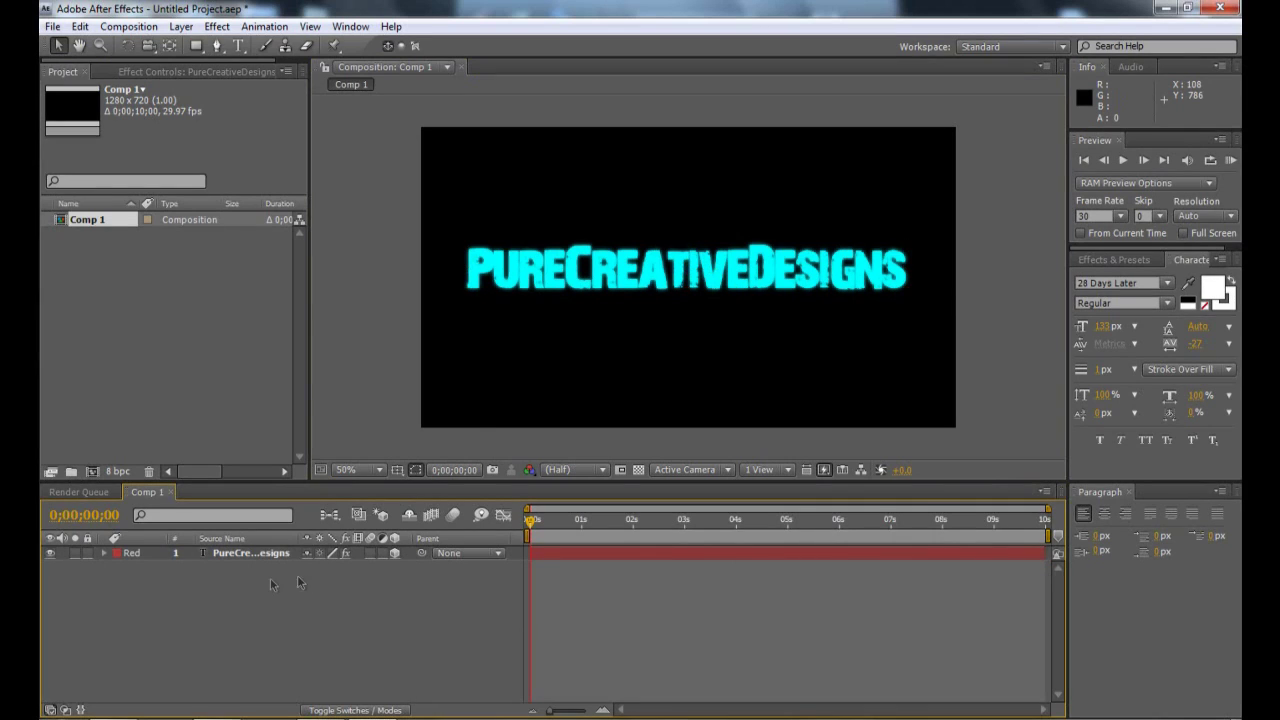
- Add a new camera layer named Camera 1 with the 35mm preset and select it
click(182, 29)
mouse_move(210, 52)
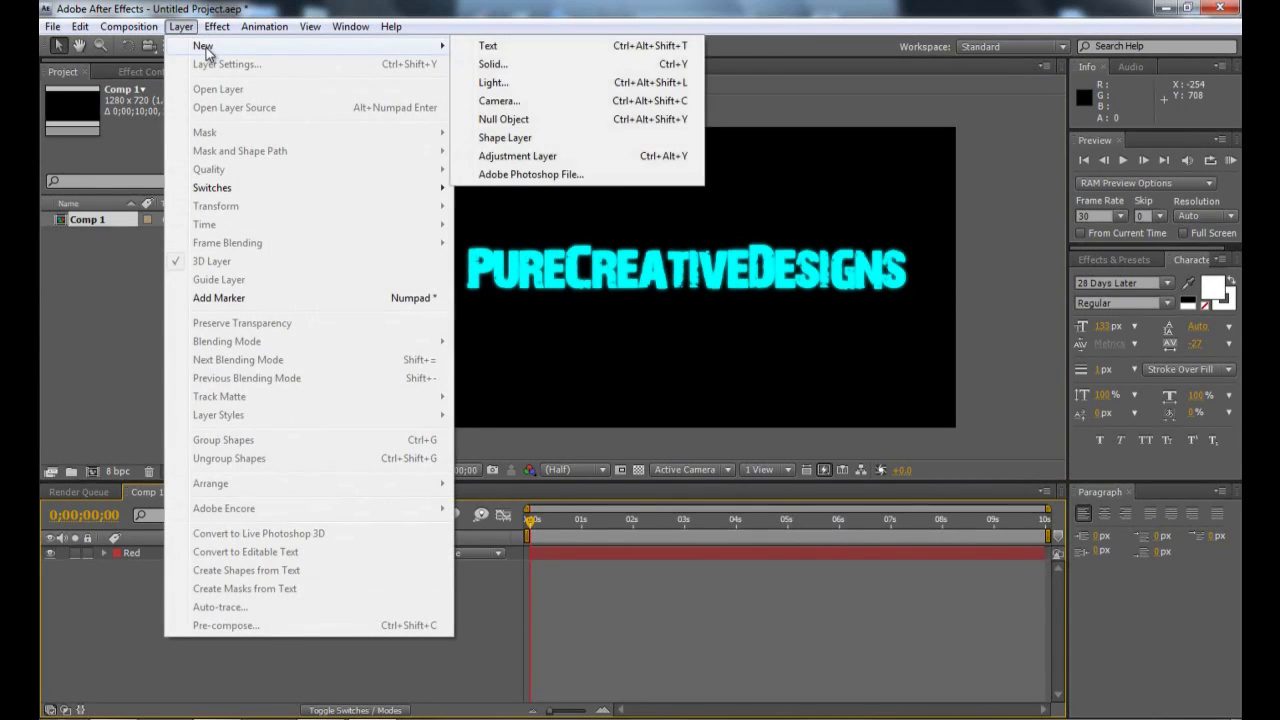
click(513, 102)
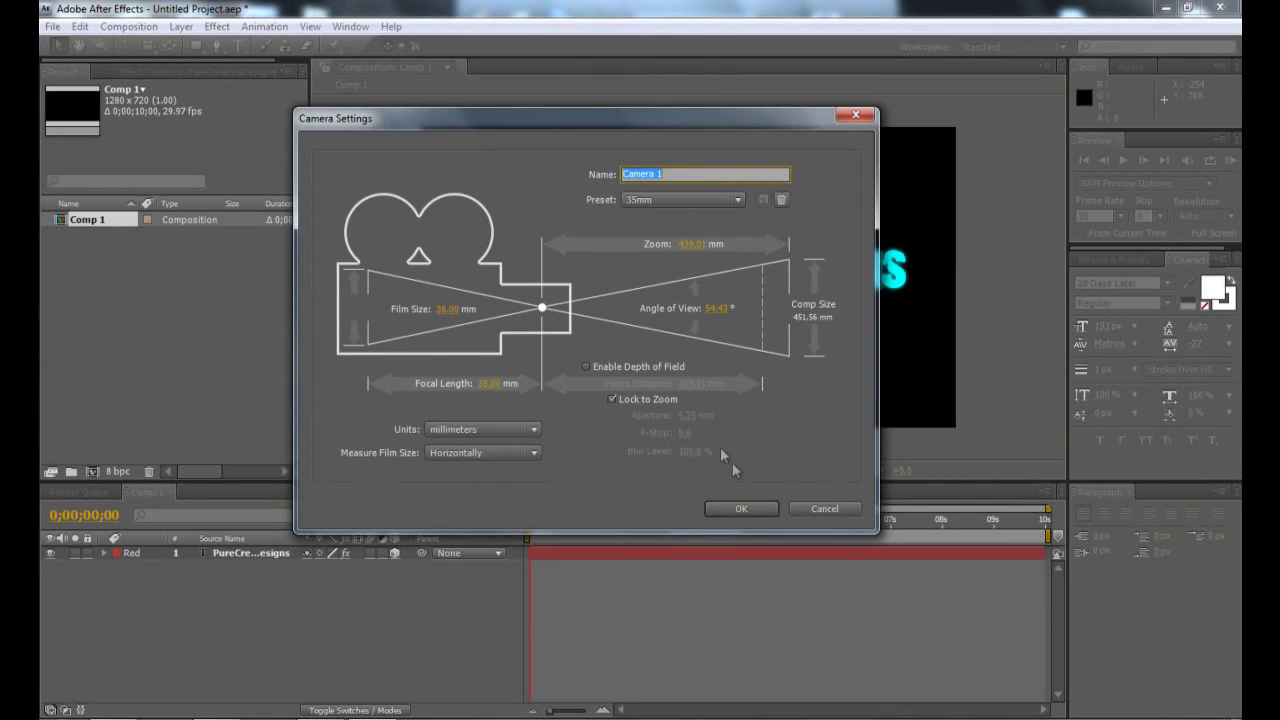
click(740, 510)
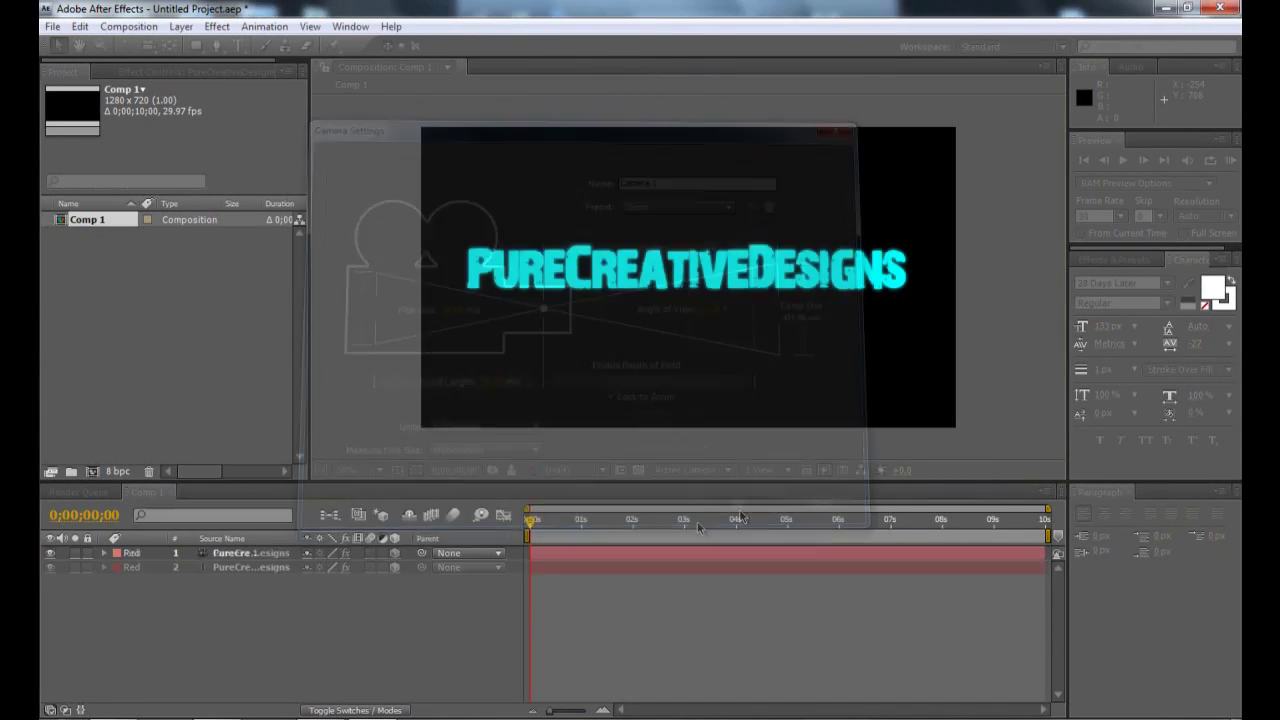
click(232, 554)
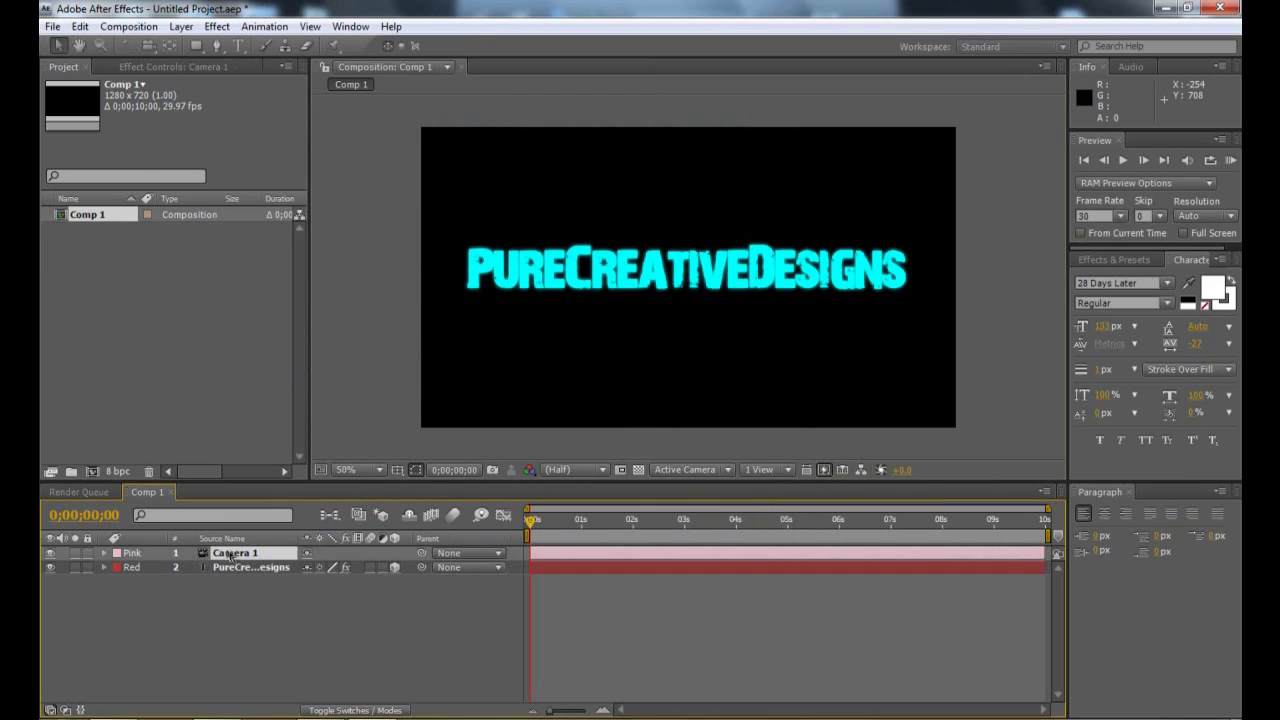
- Try orbiting the camera around the title with the Orbit Camera tool, and undo the rotation
click(259, 640)
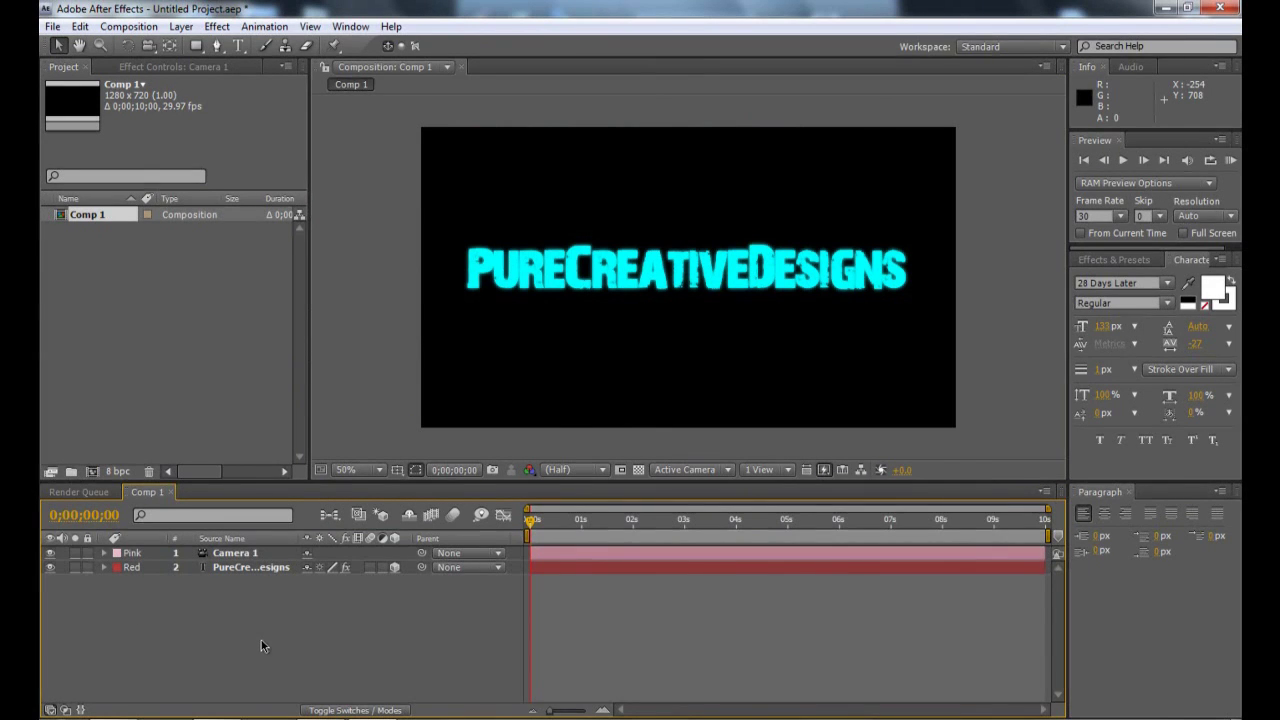
click(152, 47)
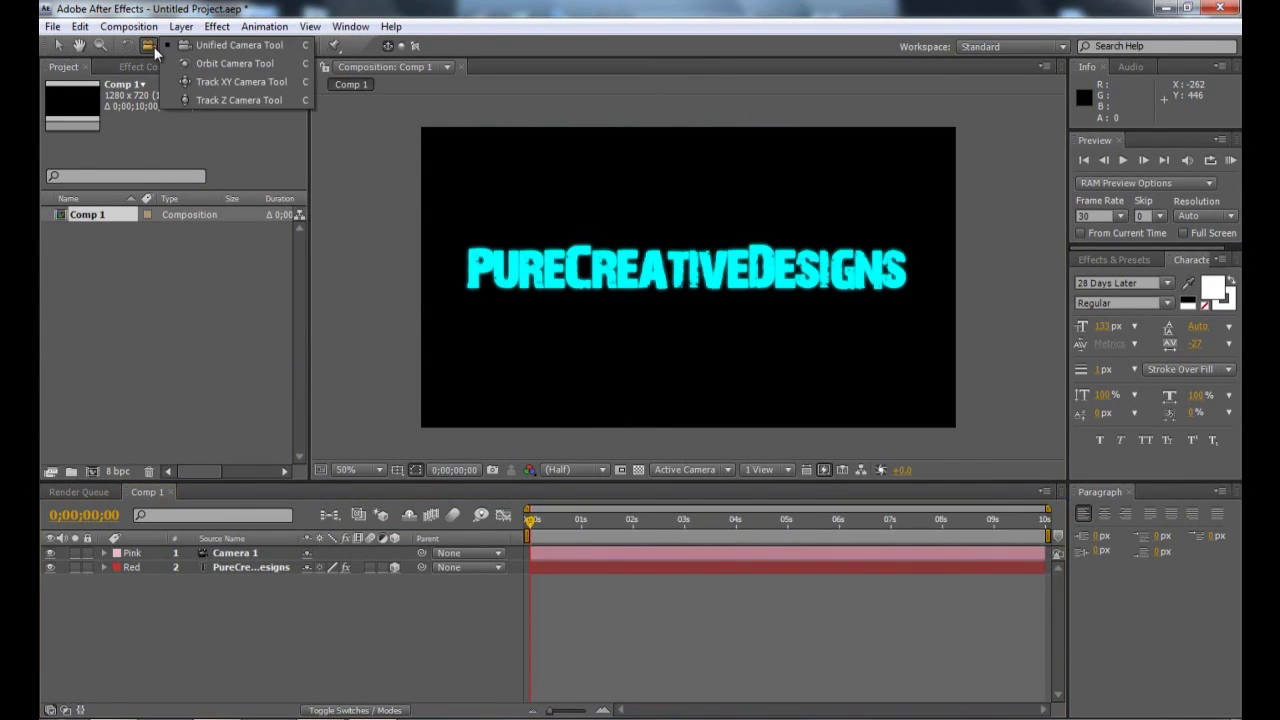
click(217, 65)
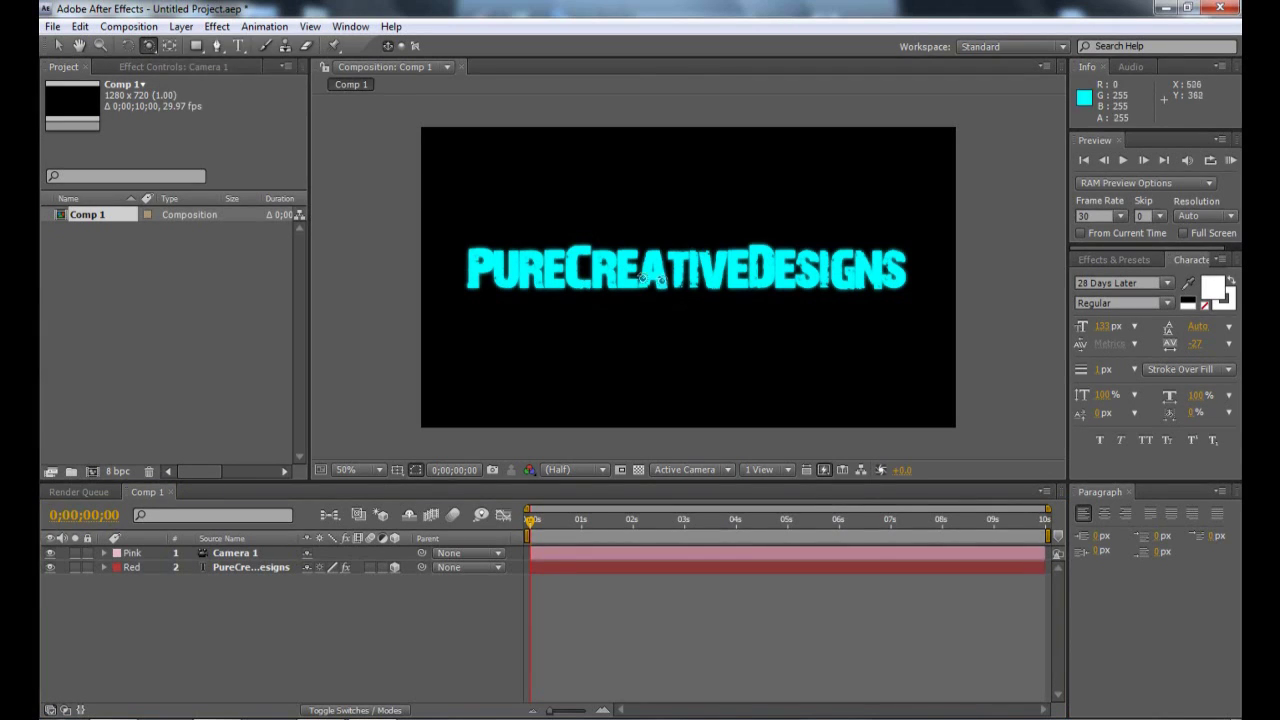
drag(716, 282, 754, 279)
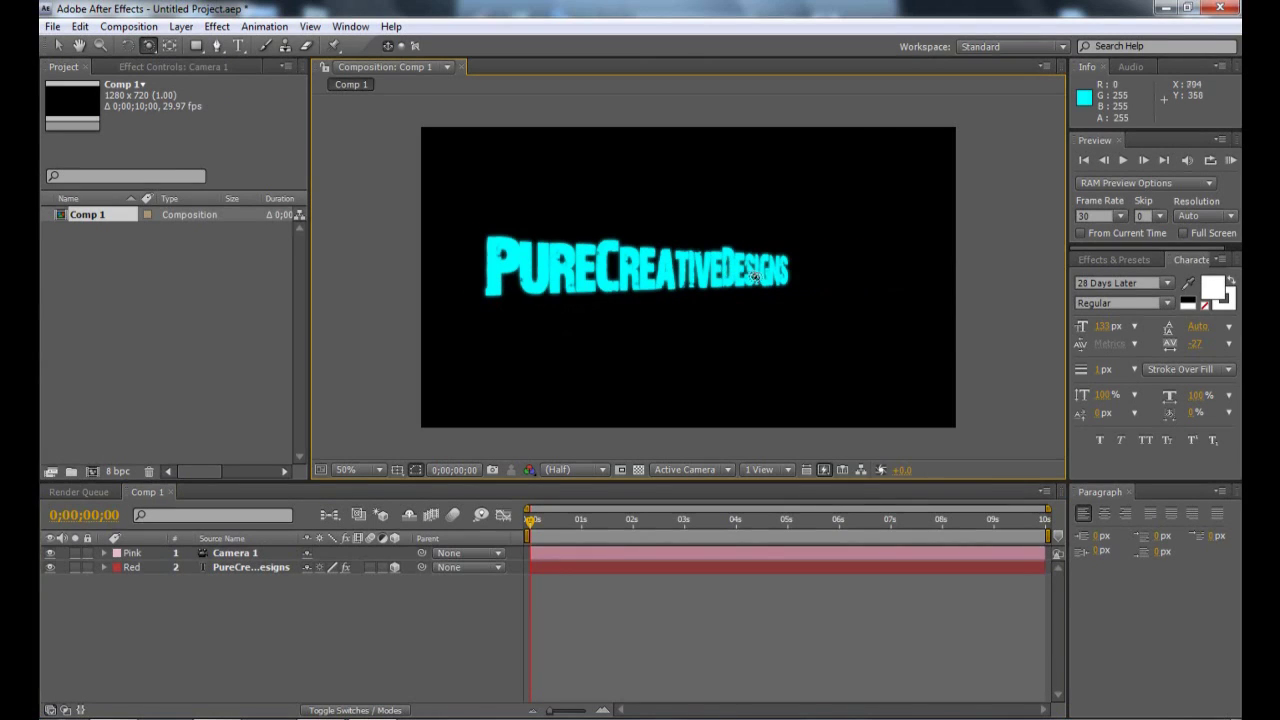
key(ctrl+z)
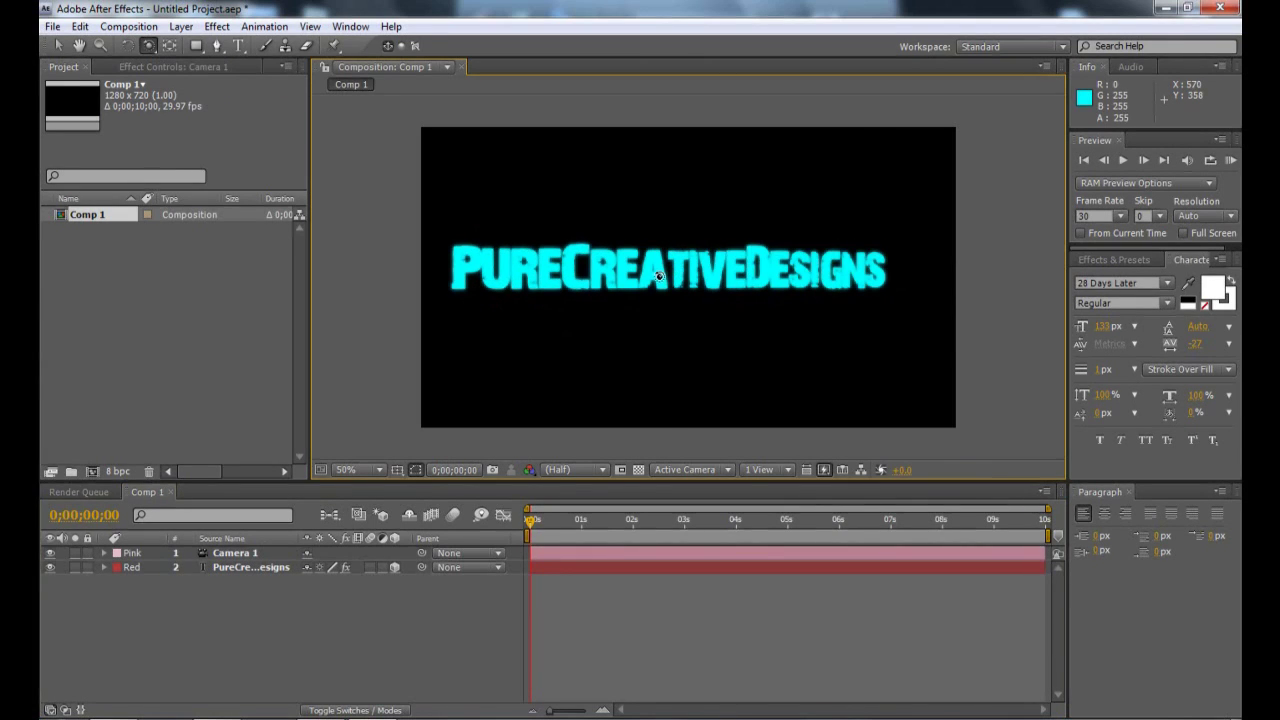
key(ctrl+shift+z)
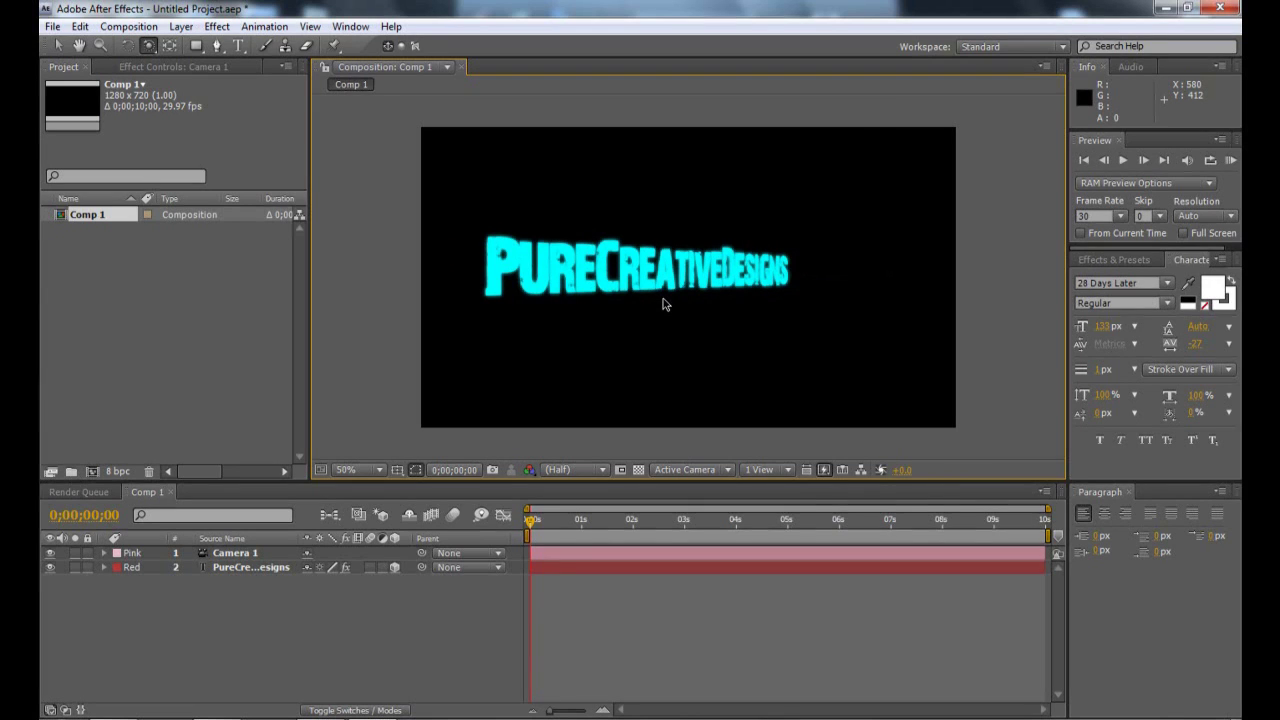
key(ctrl+z)
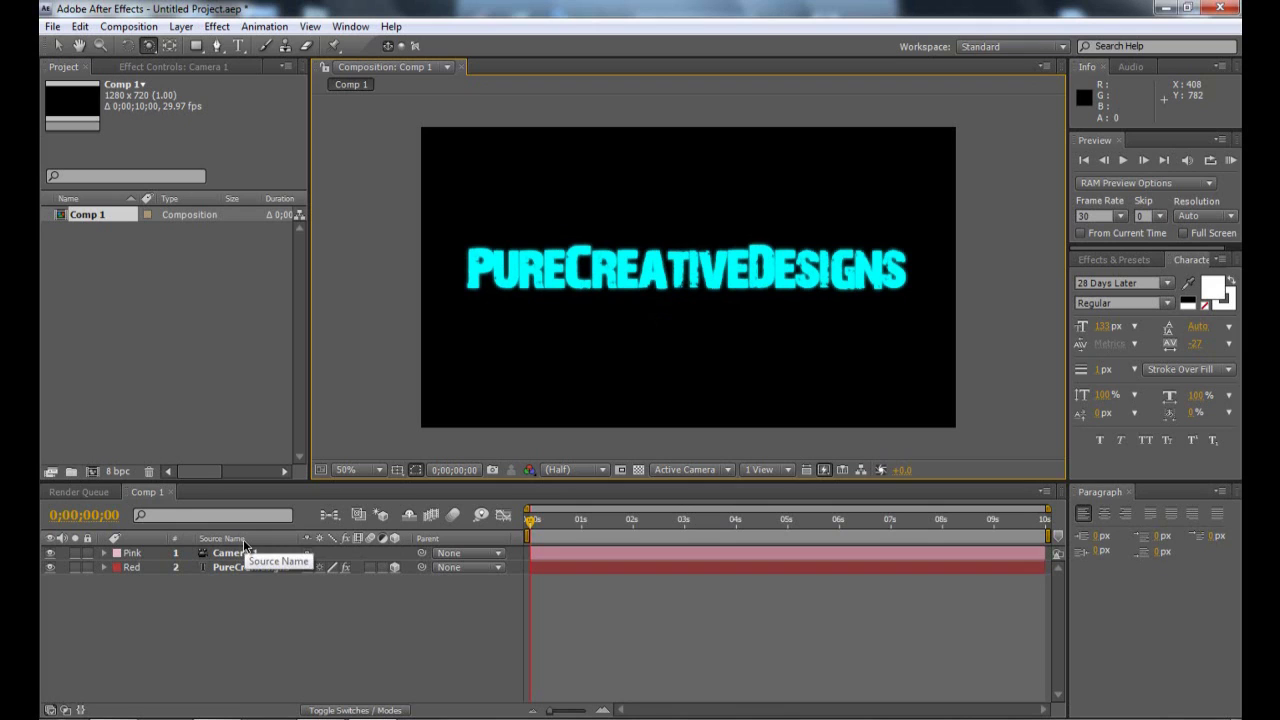
- Shift the camera sideways with the Track XY Camera tool until the title sits slightly right of its original place
click(150, 46)
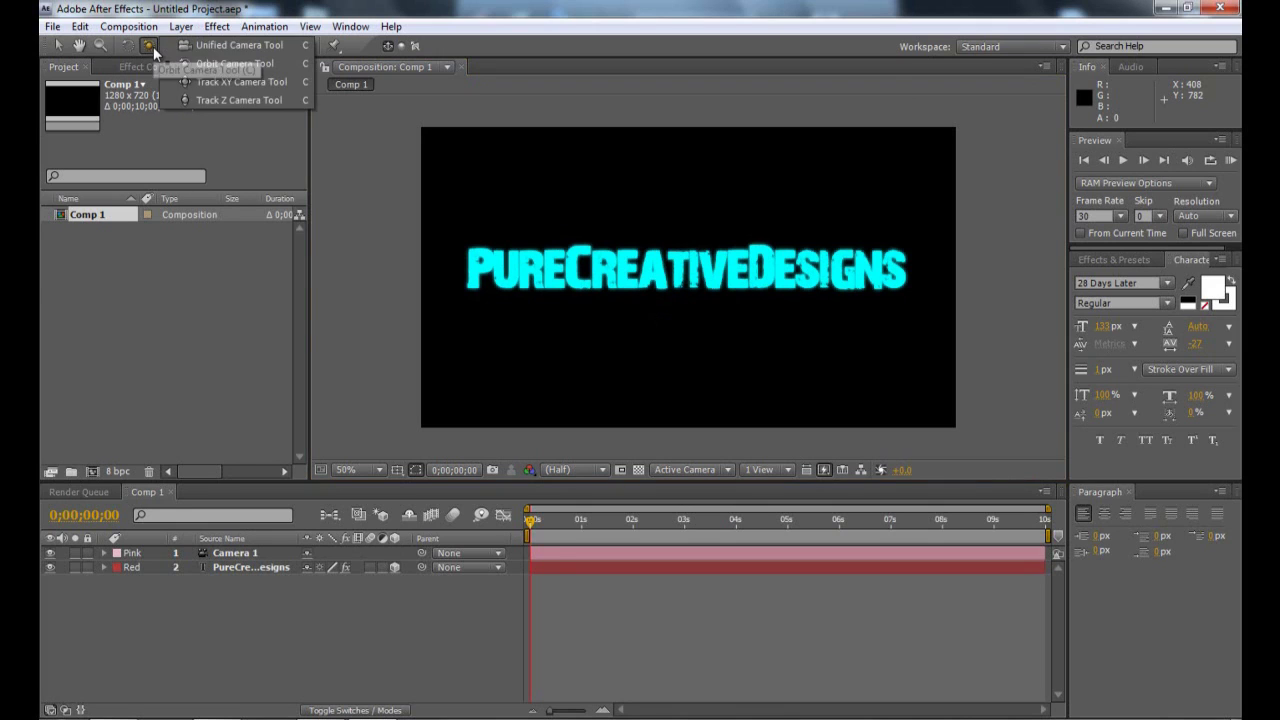
click(232, 82)
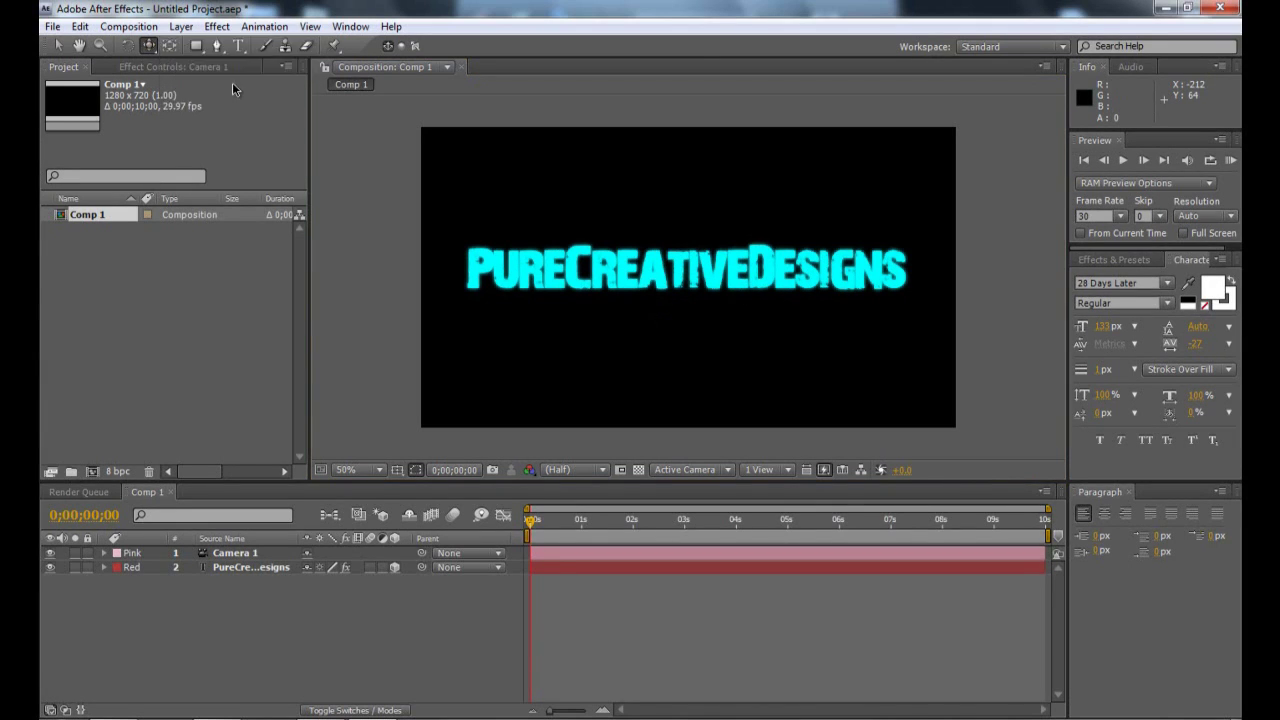
drag(788, 274, 885, 274)
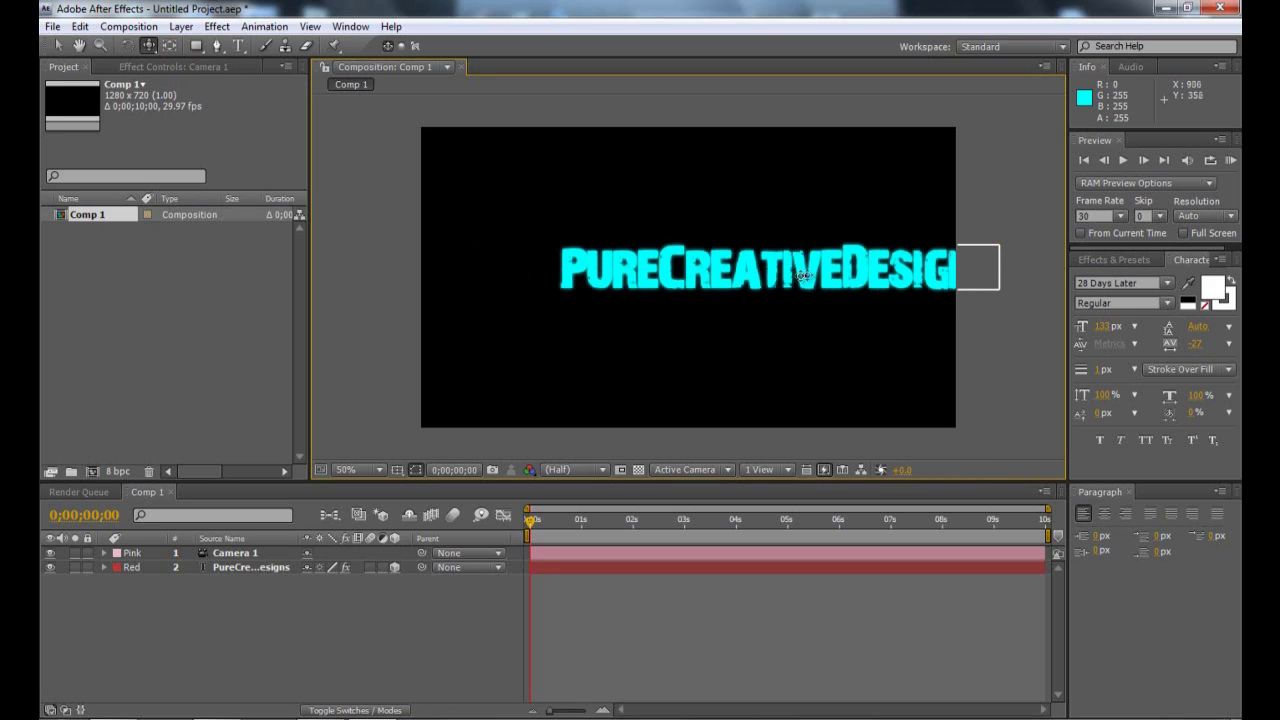
key(ctrl+z)
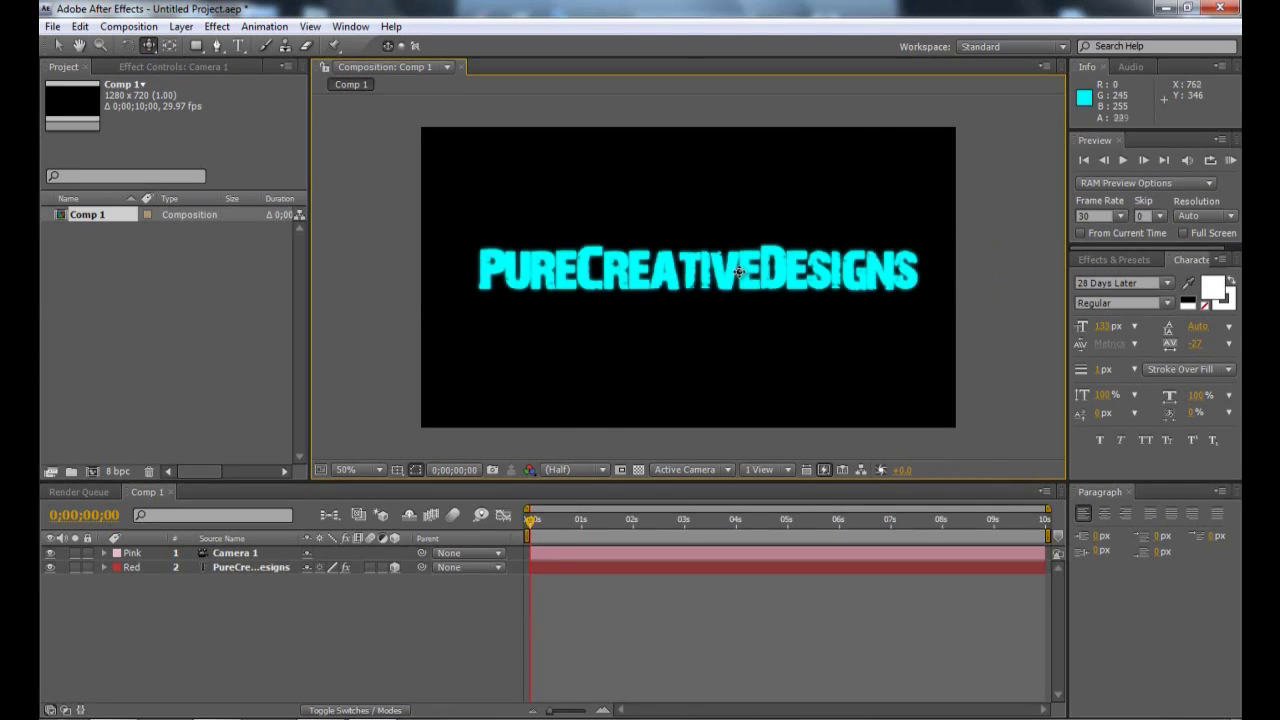
- Pull the camera back from the title with the Track Z Camera tool to a Z position of about -1432
drag(148, 45, 218, 102)
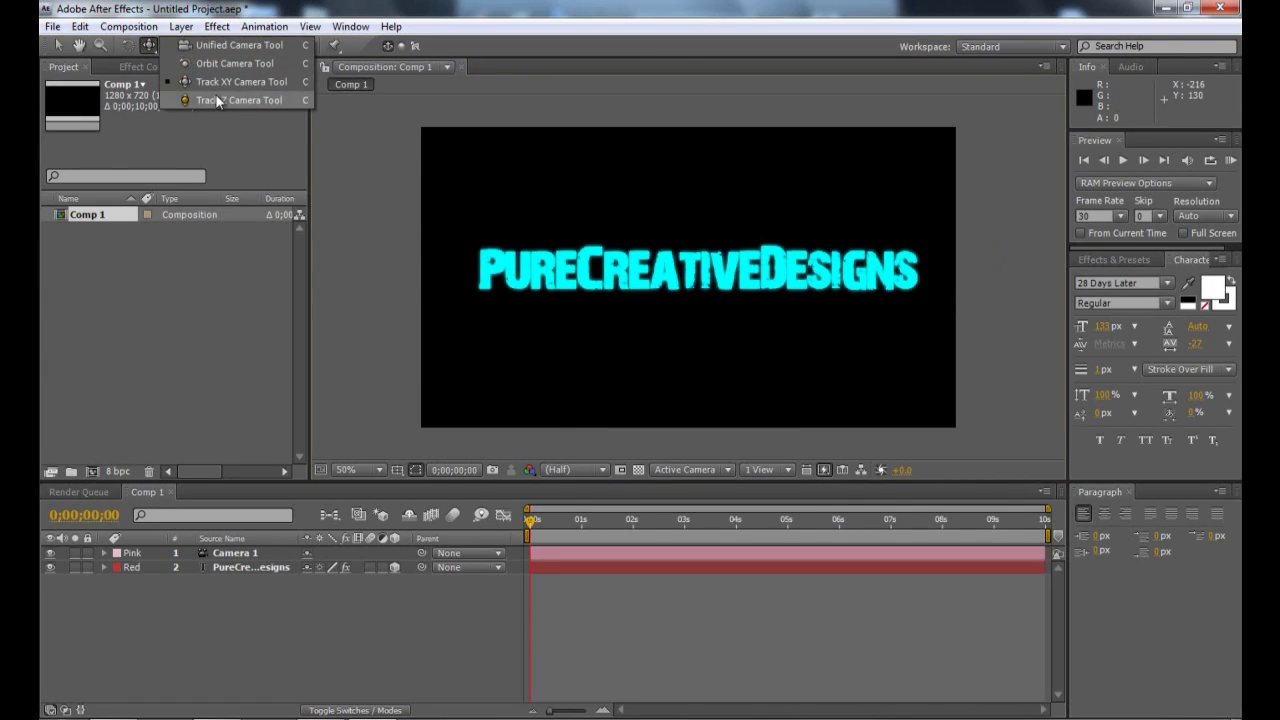
click(218, 101)
drag(688, 264, 667, 313)
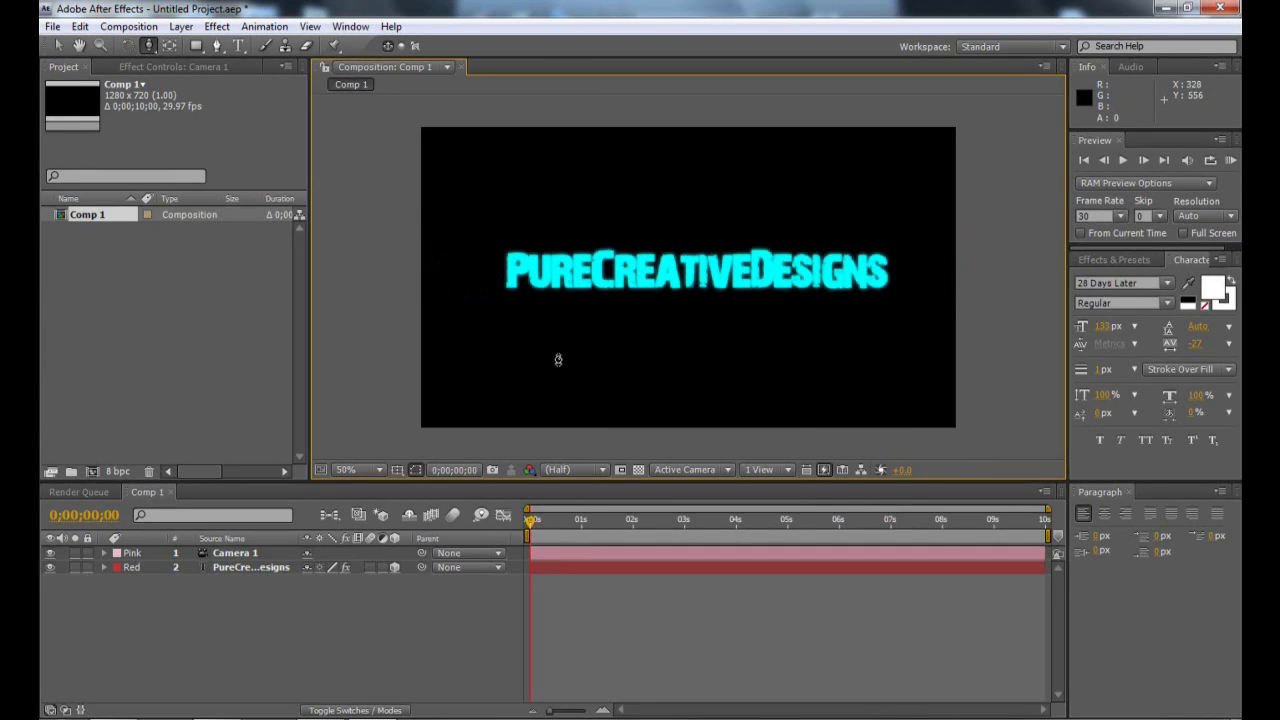
- Reveal Camera 1's Position property and set its first keyframe at 0;00;00;00
click(243, 554)
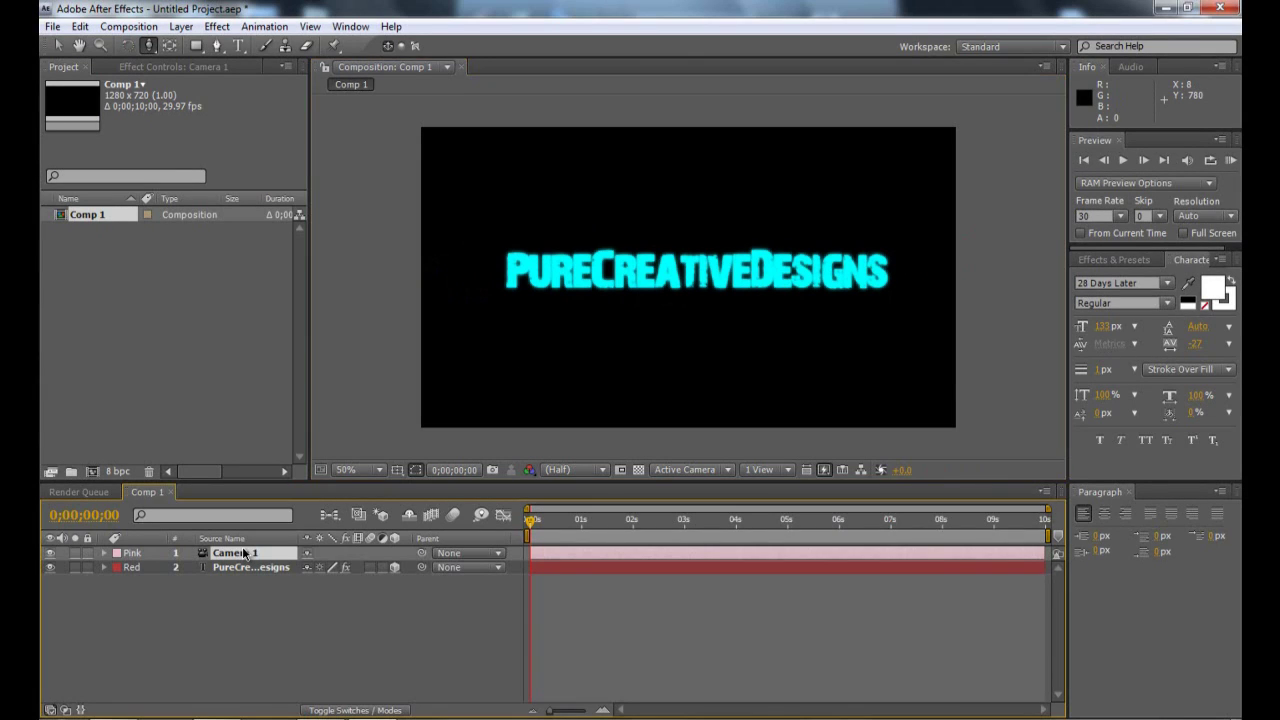
key(p)
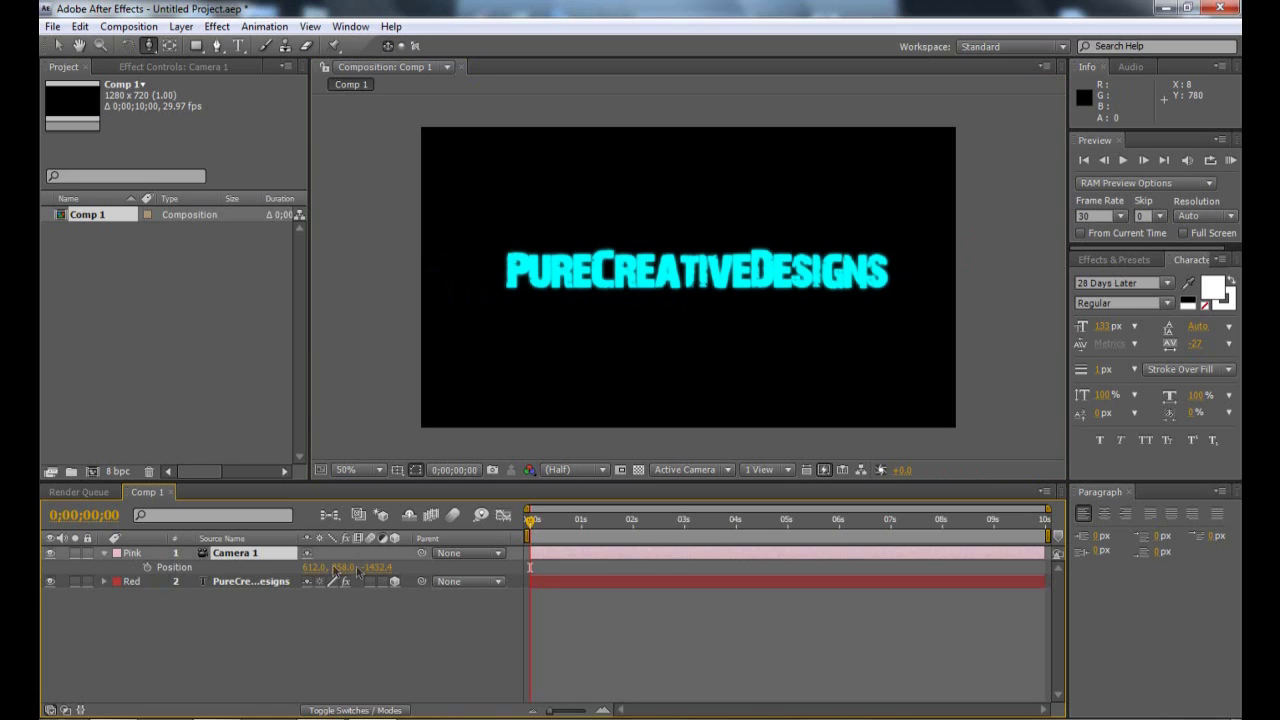
click(147, 567)
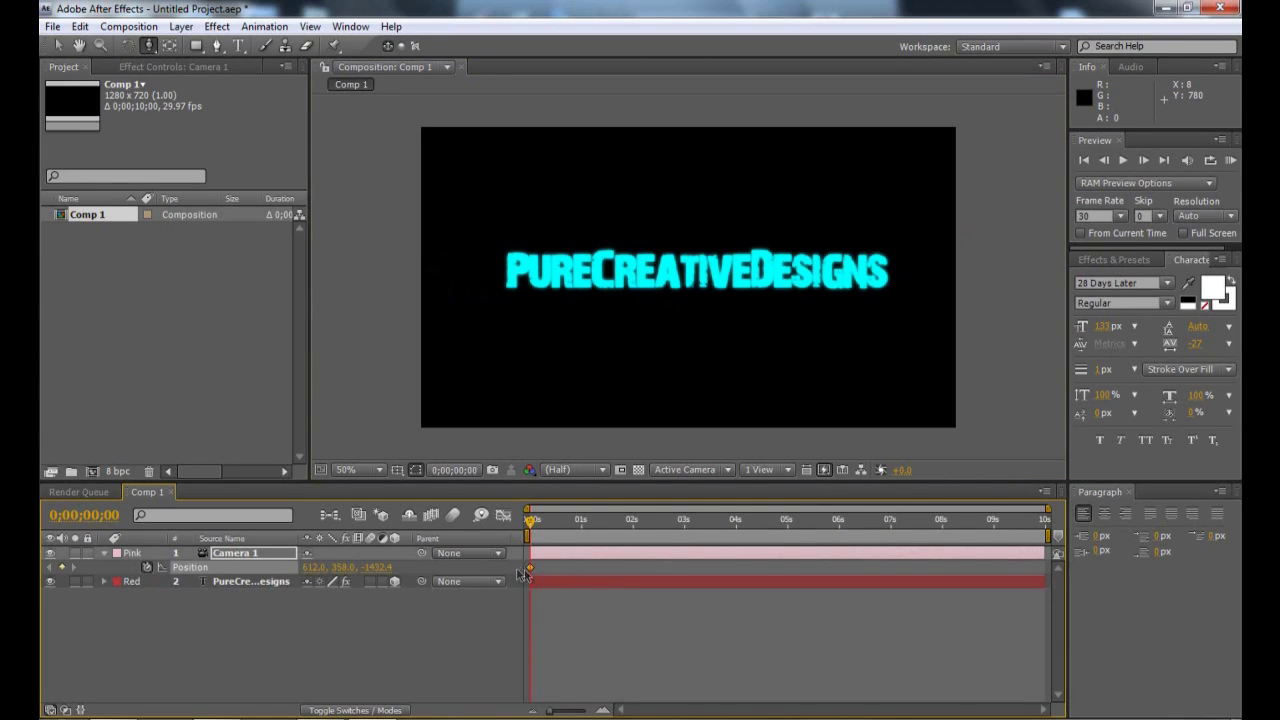
- At 0;00;00;17, move Camera 1 closer to the title, to a Z position of about -1168, and scrub back to check the motion
drag(534, 527, 561, 527)
drag(672, 333, 673, 280)
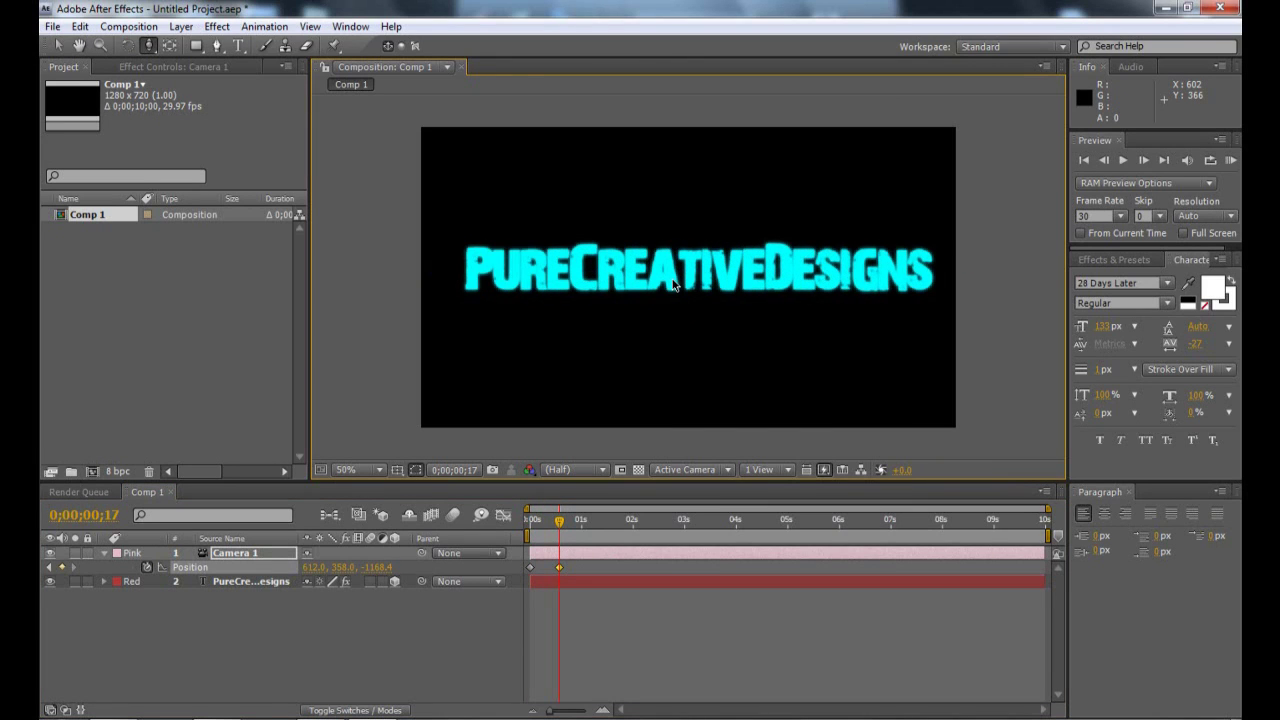
drag(560, 523, 487, 518)
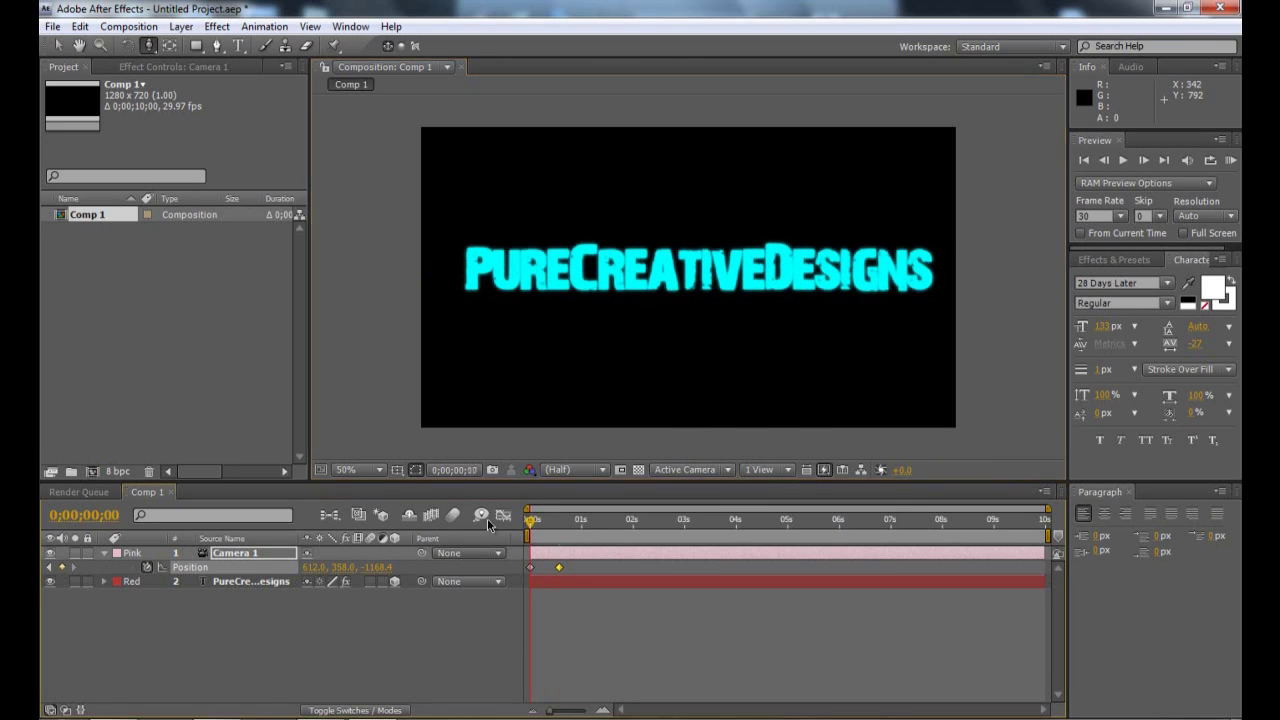
key(Page_Down)
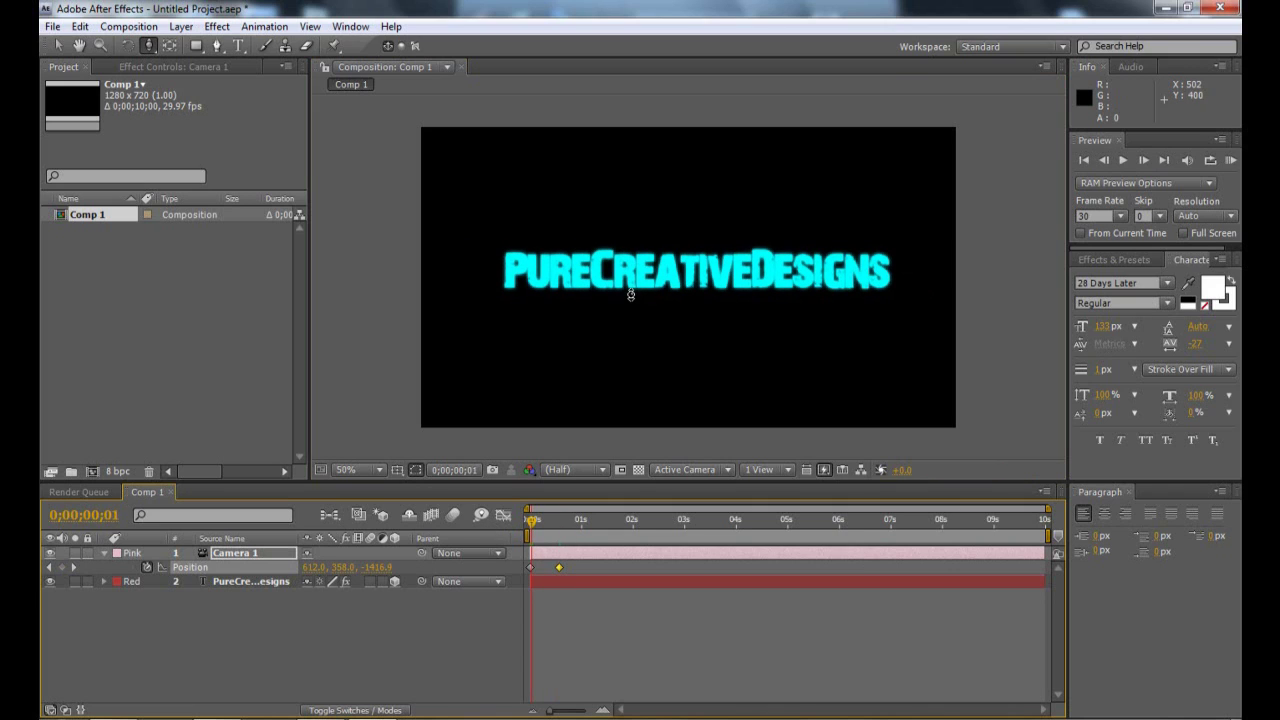
key(h)
- At 0;00;01;08, orbit Camera 1 sideways to a position of about -188, 347, -877 so the title recedes to the right
drag(531, 519, 595, 521)
key(c)
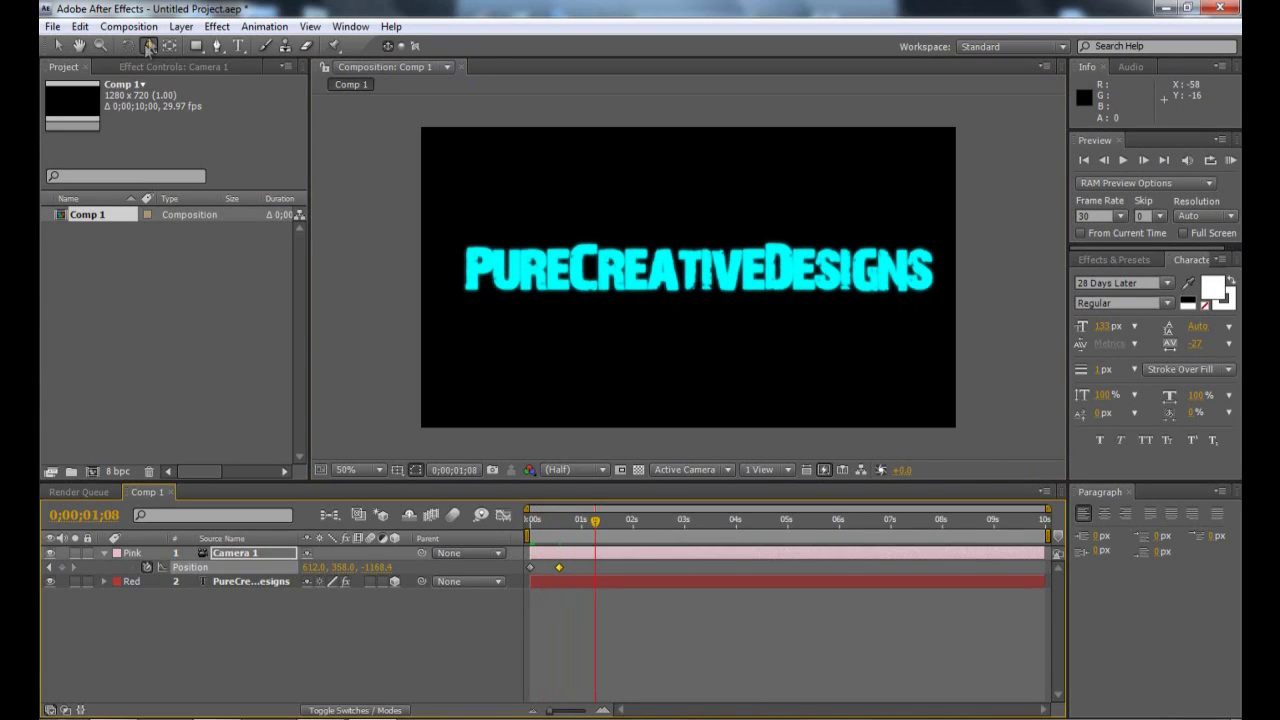
drag(148, 45, 200, 75)
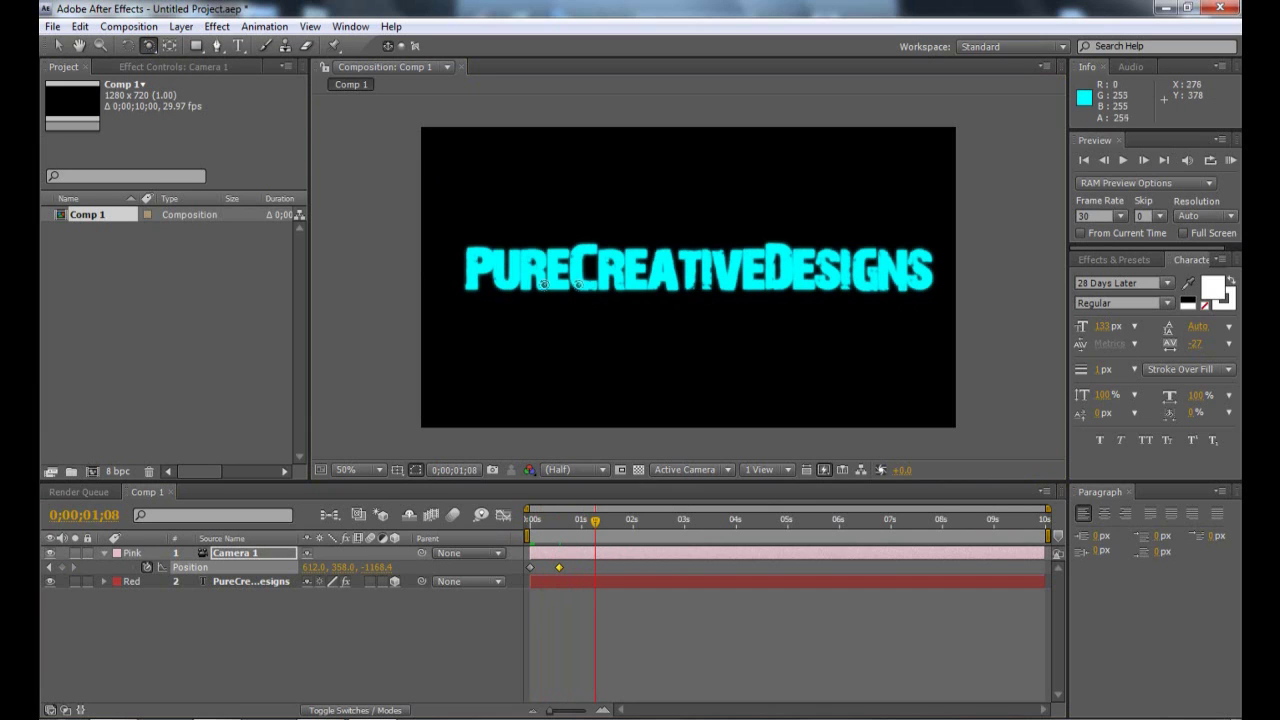
drag(541, 278, 610, 278)
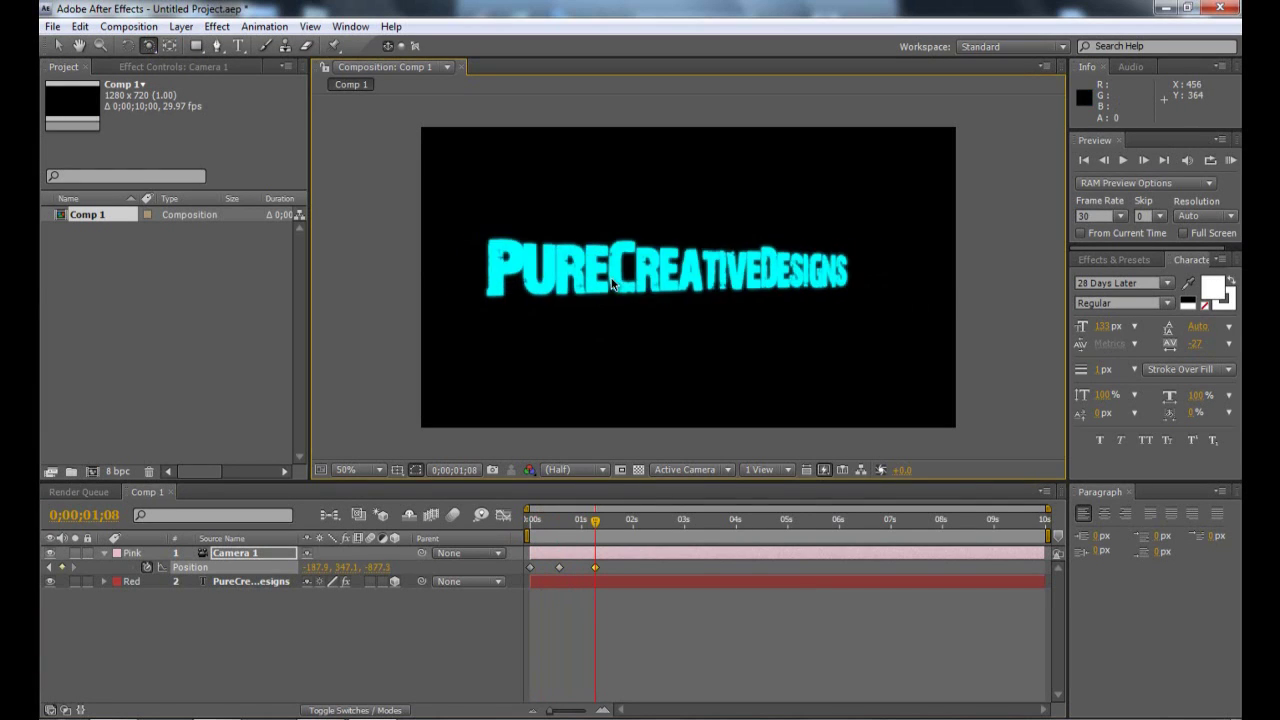
mouse_move(594, 522)
mouse_down()
mouse_move(524, 520)
mouse_move(598, 526)
mouse_up()
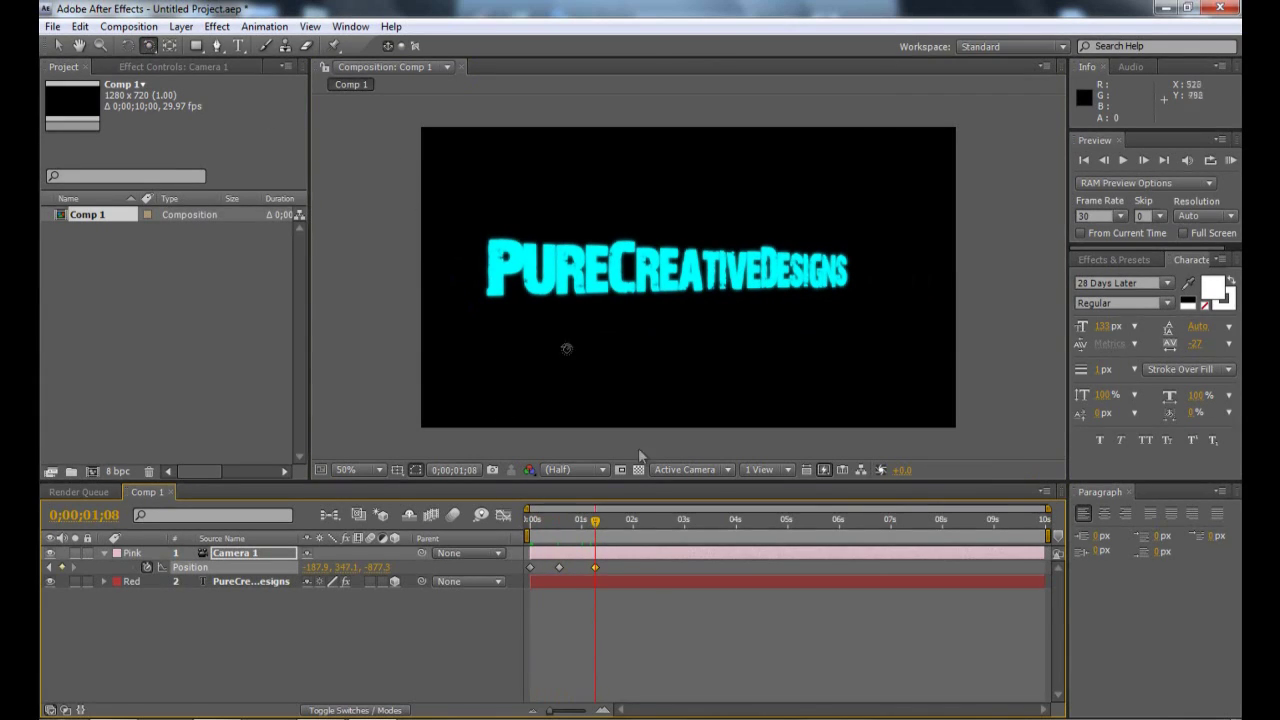
drag(596, 528, 612, 528)
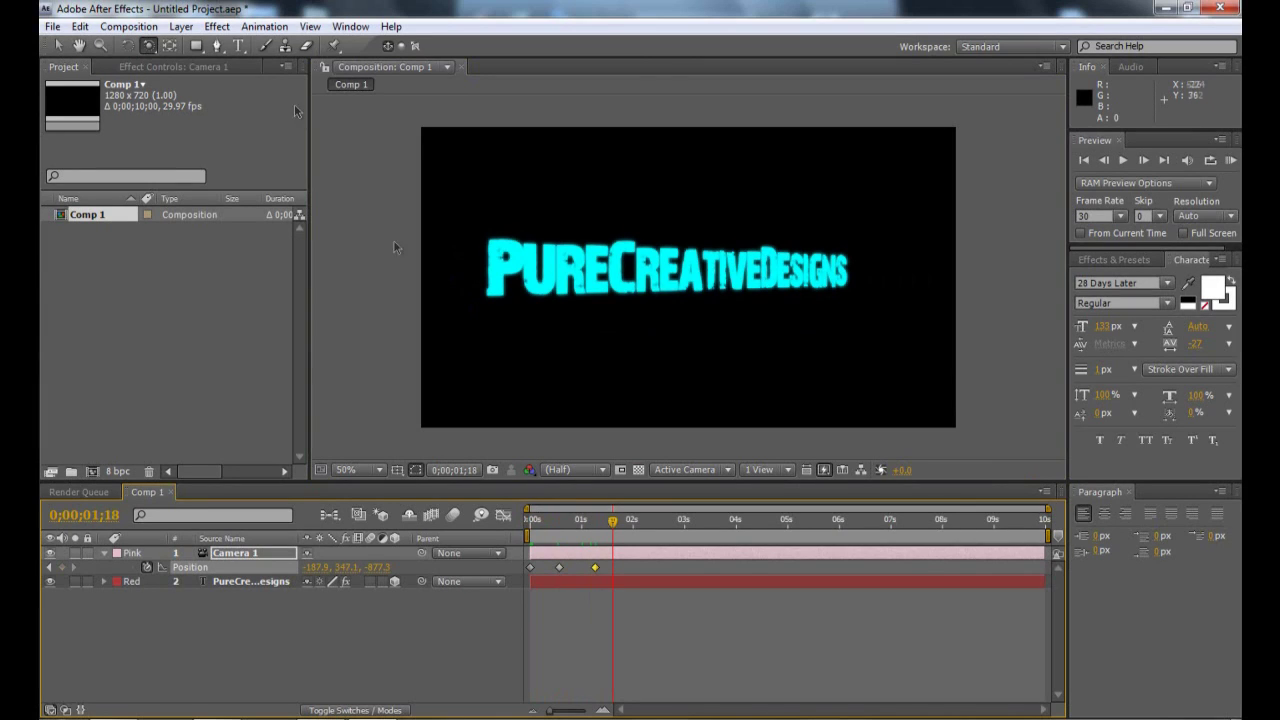
drag(147, 43, 224, 100)
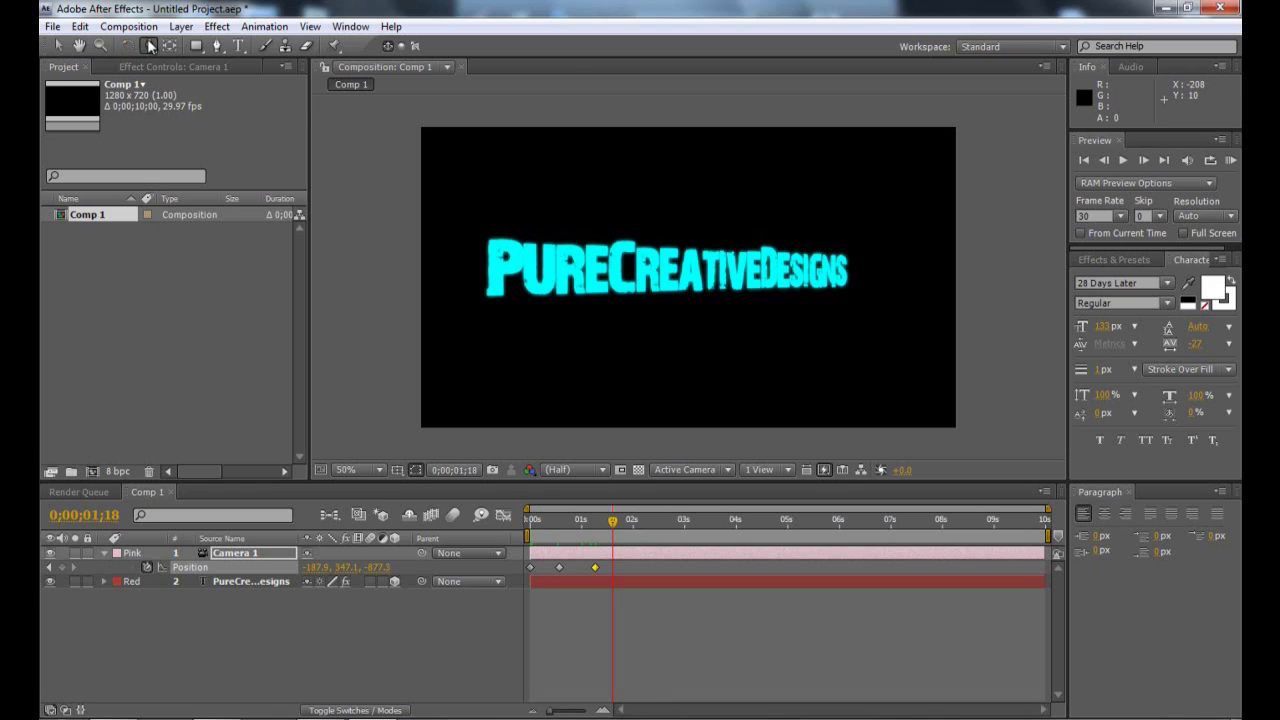
drag(149, 47, 215, 63)
- Reveal the title text layer's Position, set its Z value to -4, and collapse the layer
click(250, 581)
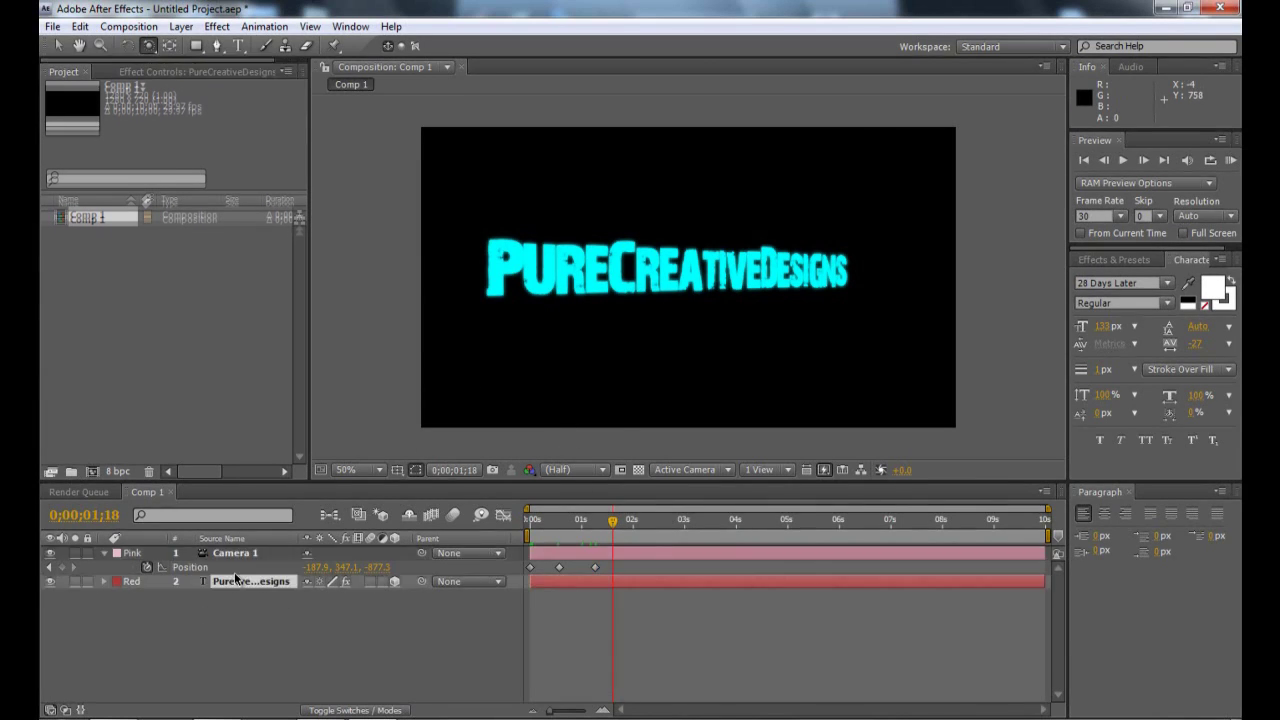
key(p)
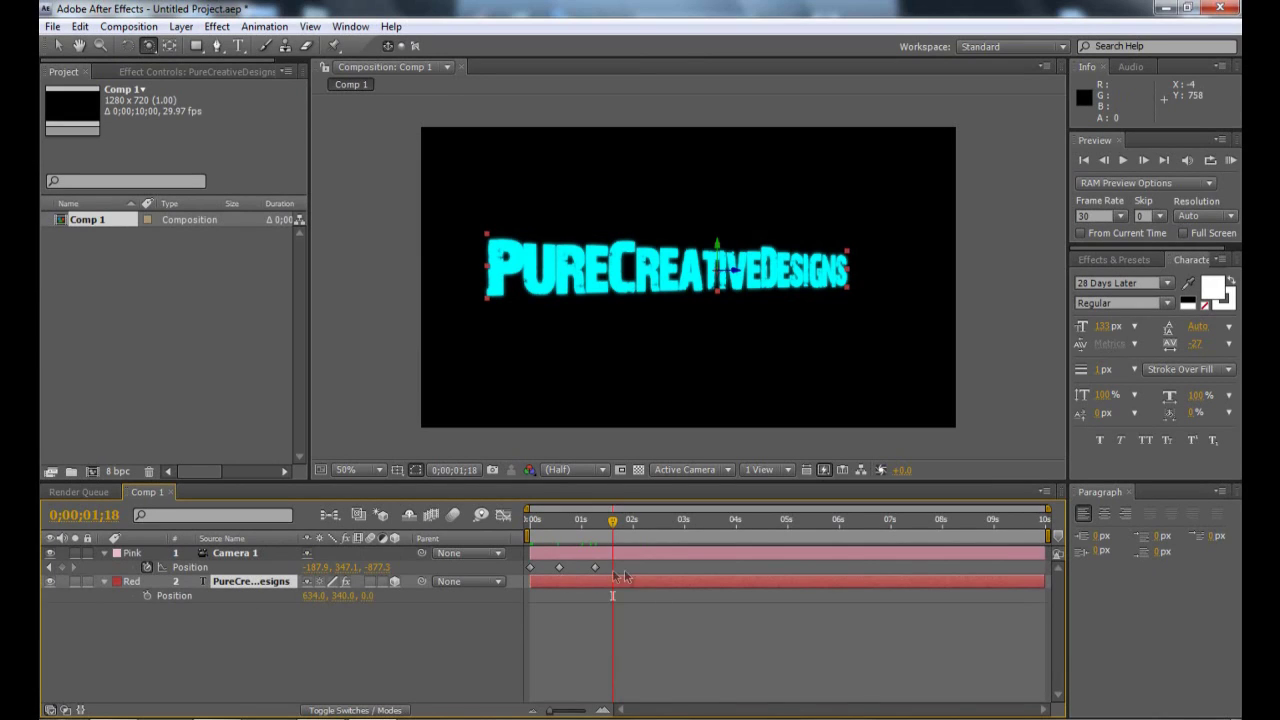
drag(367, 598, 310, 599)
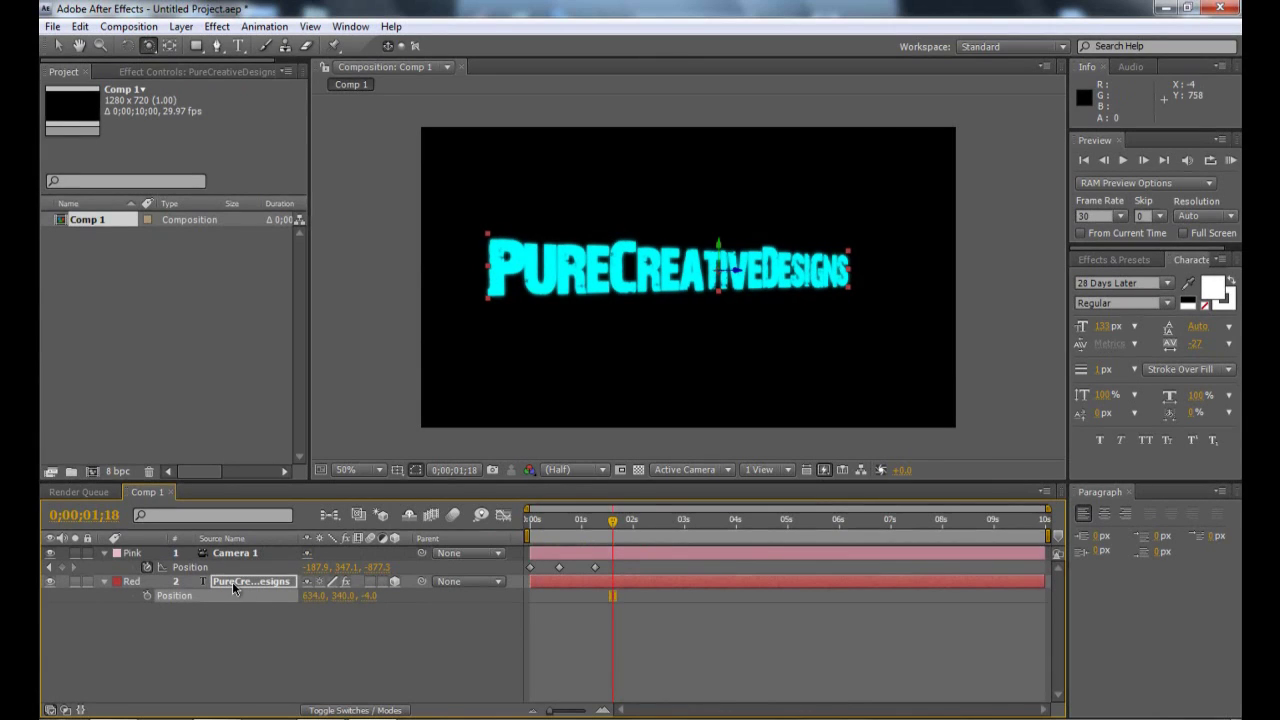
click(104, 582)
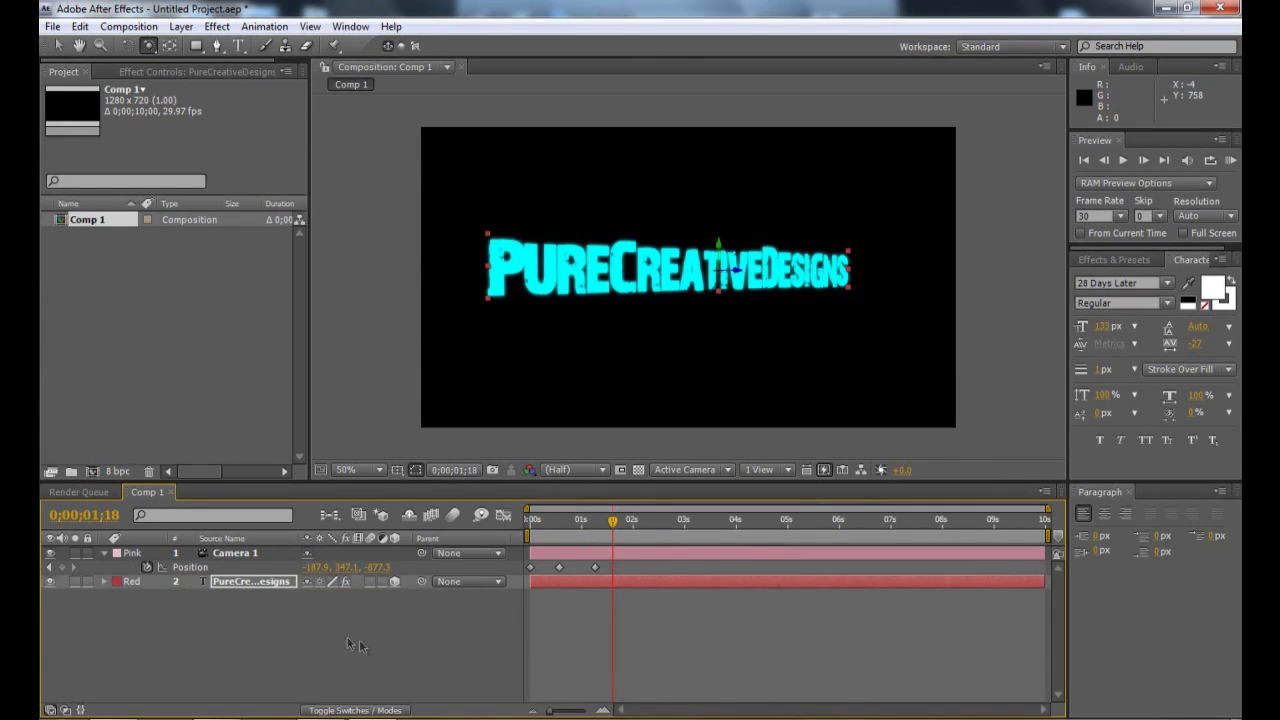
- At 0;00;02;00, orbit Camera 1 to the title's opposite side, to a position of about 1537, 391, -756
click(595, 521)
drag(594, 522, 596, 523)
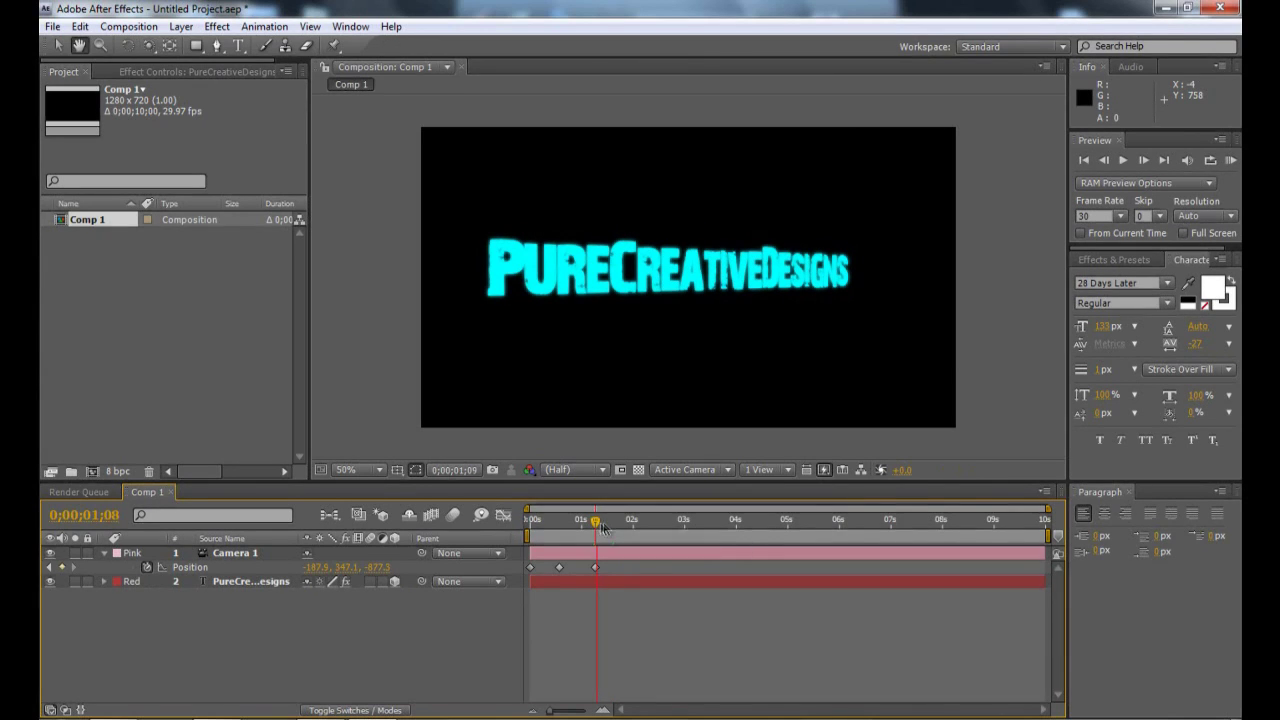
click(612, 523)
drag(612, 523, 632, 523)
click(148, 45)
click(154, 45)
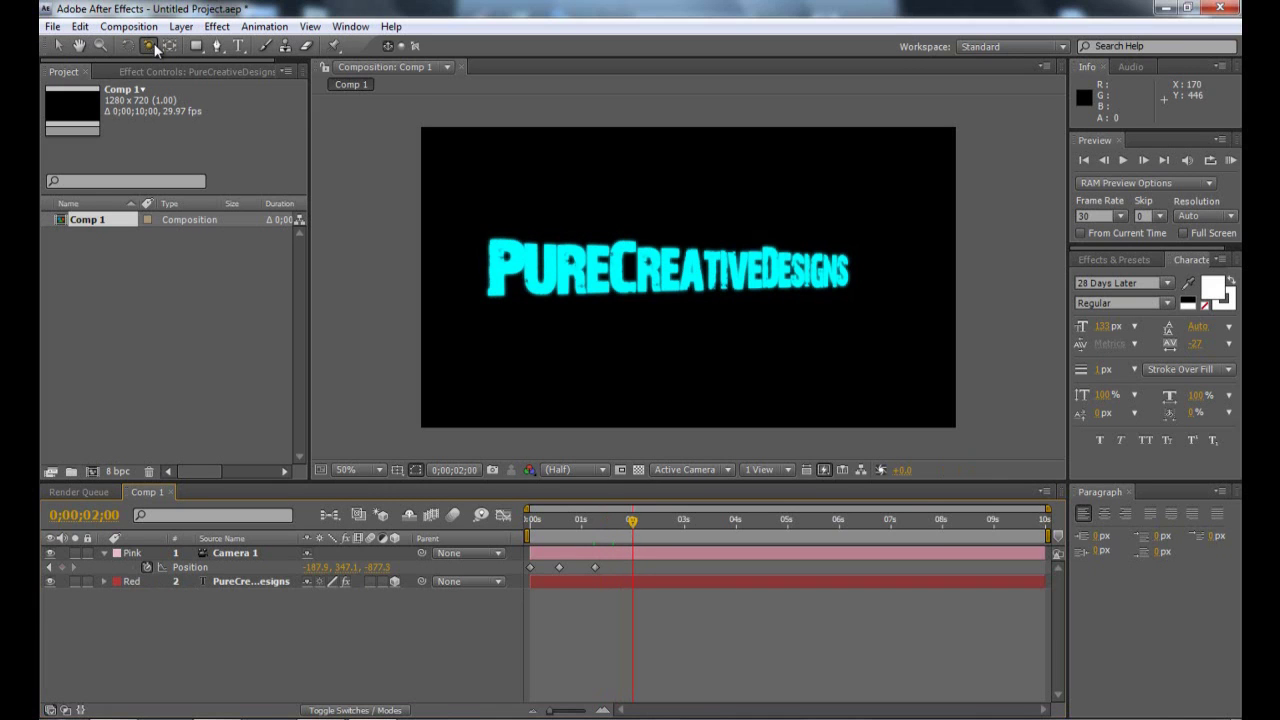
drag(706, 289, 602, 281)
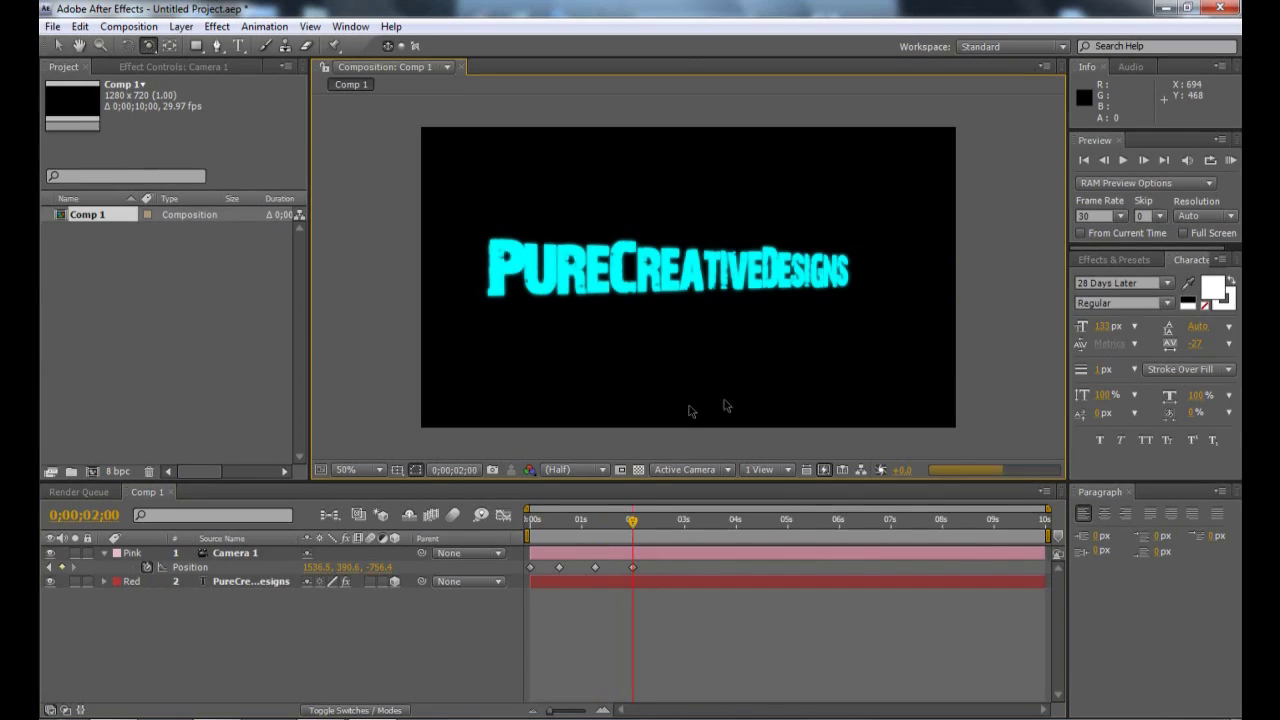
drag(723, 406, 726, 337)
- At 0;00;03;08, orbit Camera 1 back to face the title, at about 634, 338, -1168, and return to the Selection tool
drag(634, 528, 699, 525)
drag(678, 272, 757, 276)
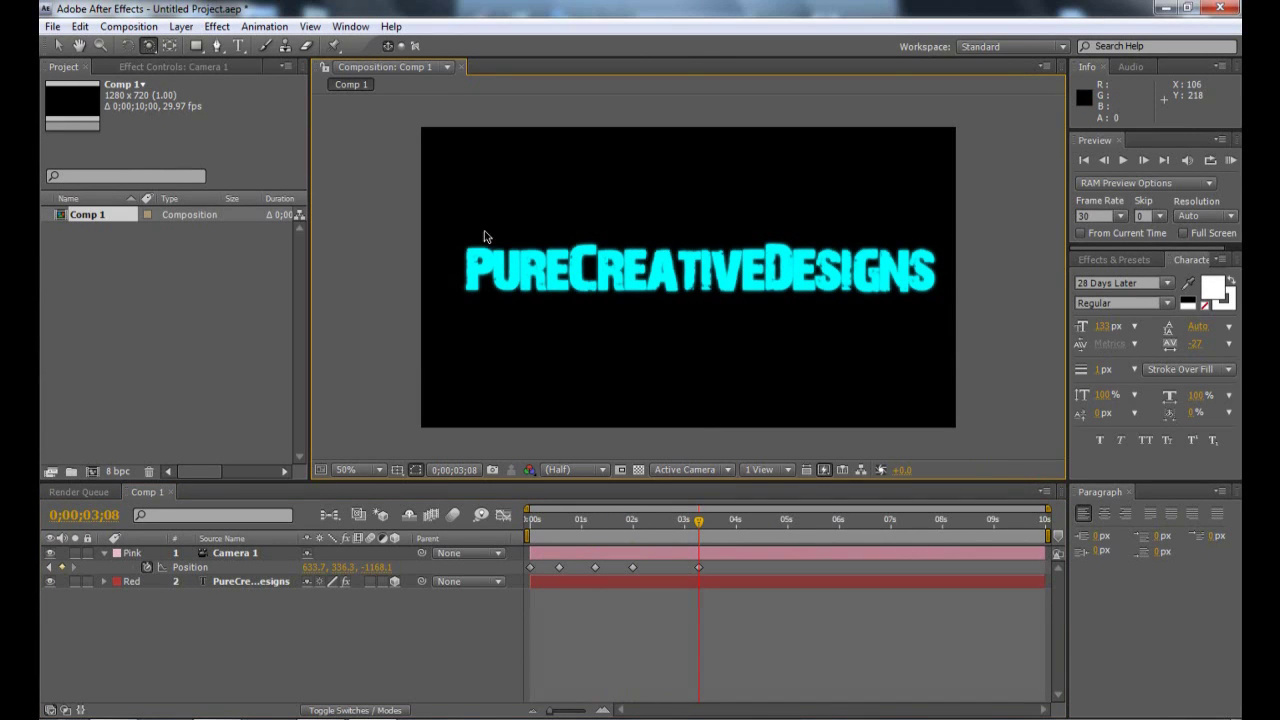
click(58, 45)
- Return the playhead to 0;00;00;00 and shorten the work area to end just after the last camera keyframe
drag(699, 524, 530, 524)
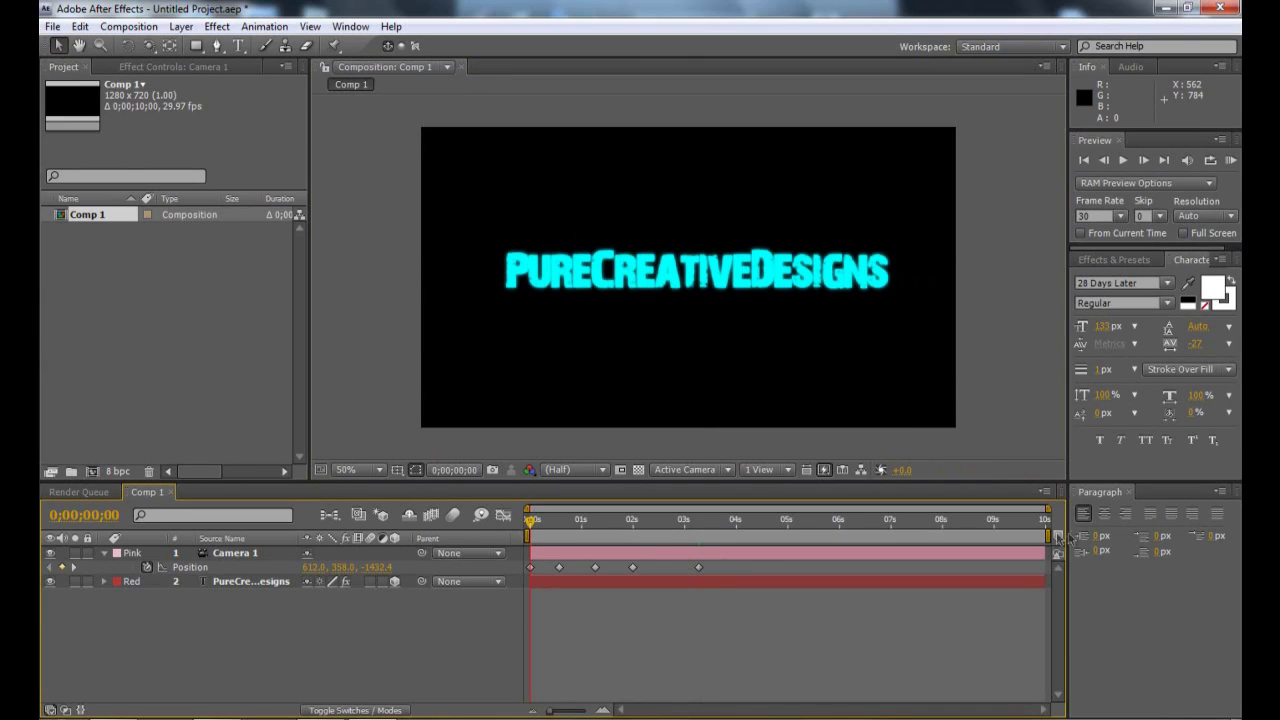
drag(1046, 535, 705, 535)
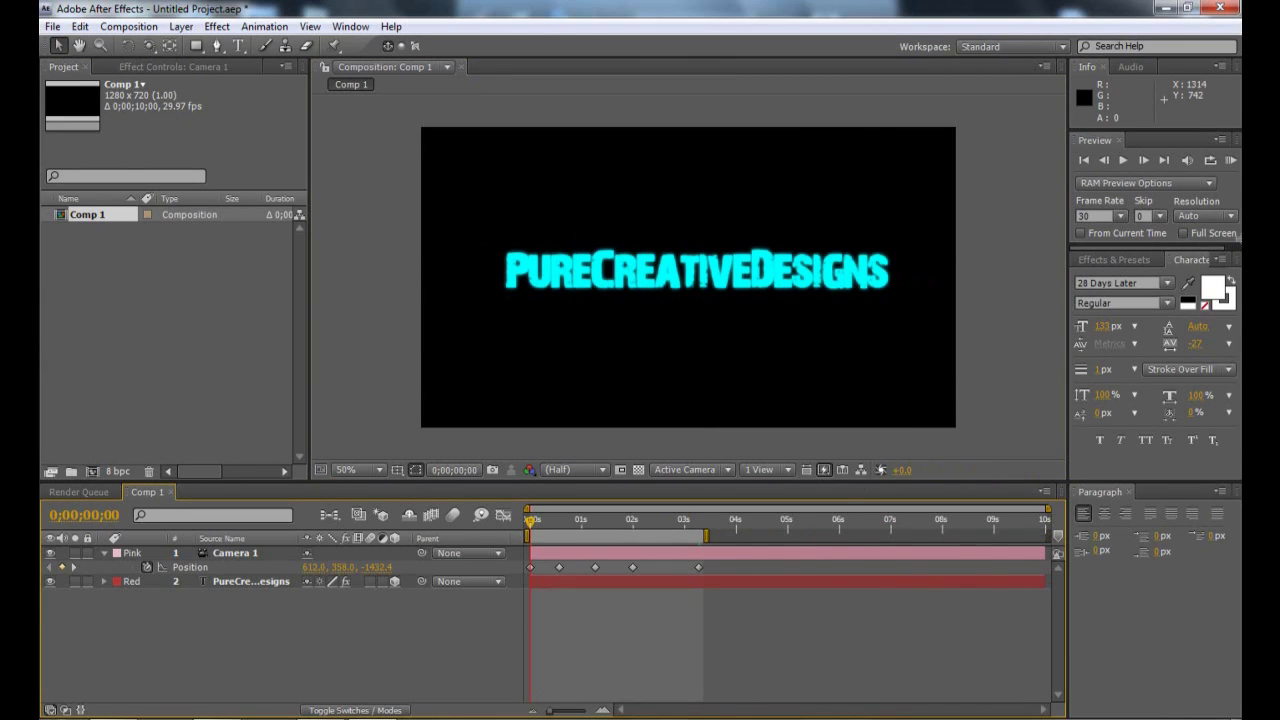
- Play a RAM preview of the camera animation
click(1231, 161)
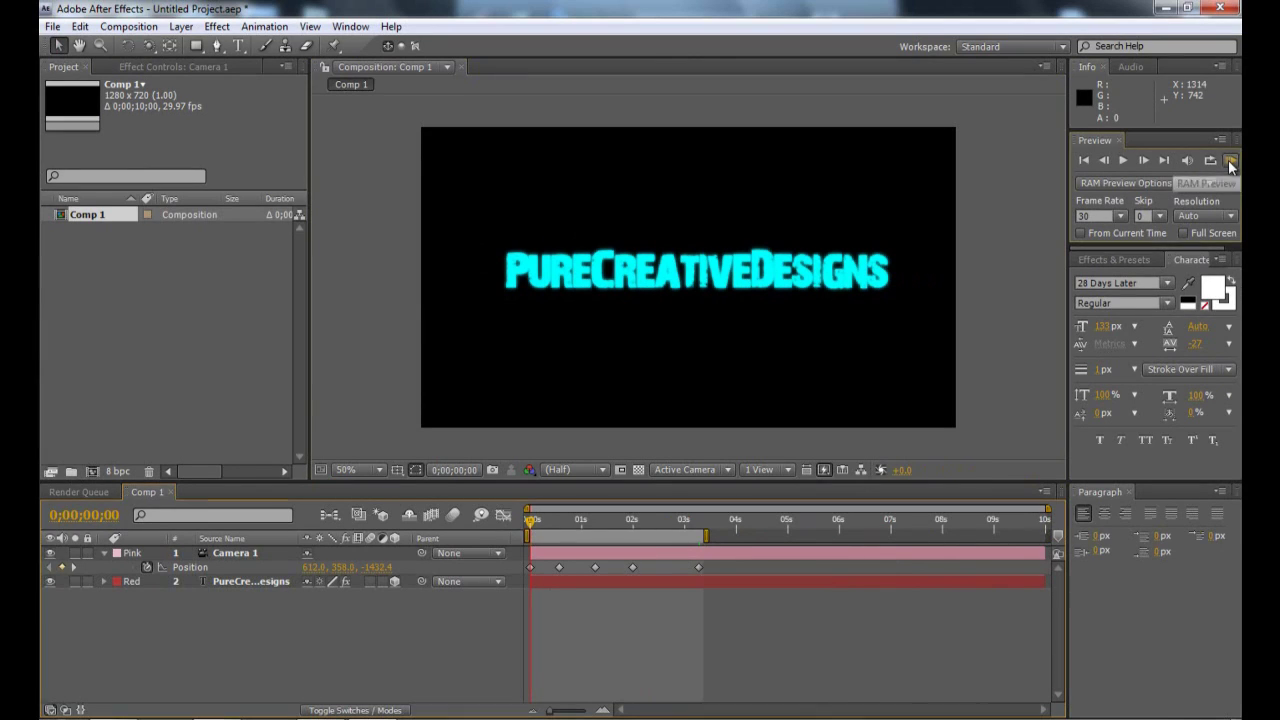
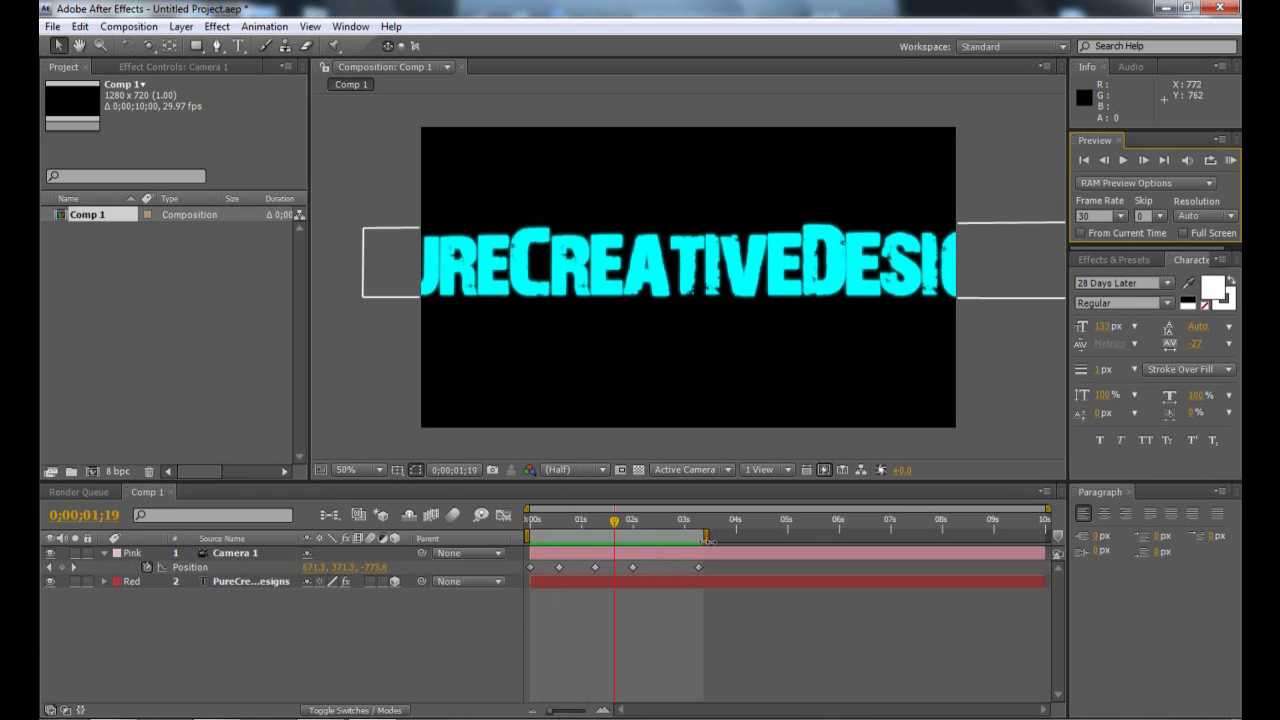
- Space out Camera 1's last three Position keyframes to about 1.4, 2.7 and 4 seconds, and end the work area at about 0;00;04;07
drag(707, 535, 797, 535)
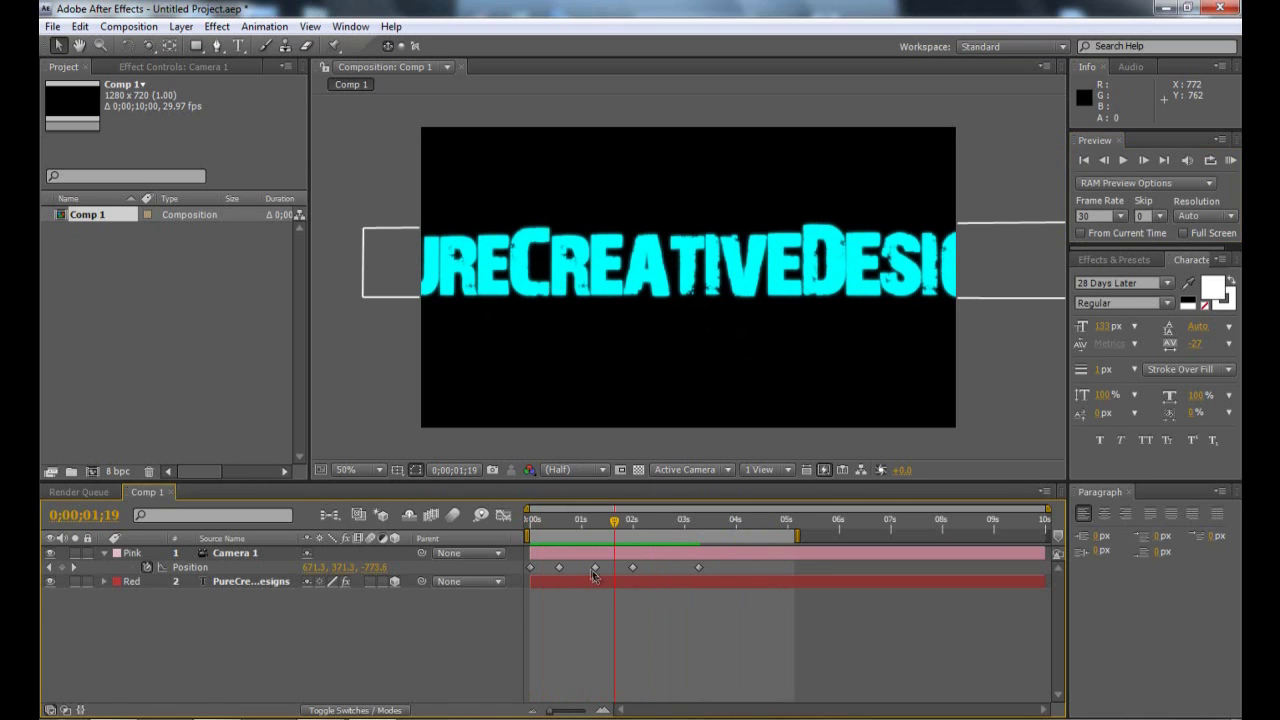
click(568, 520)
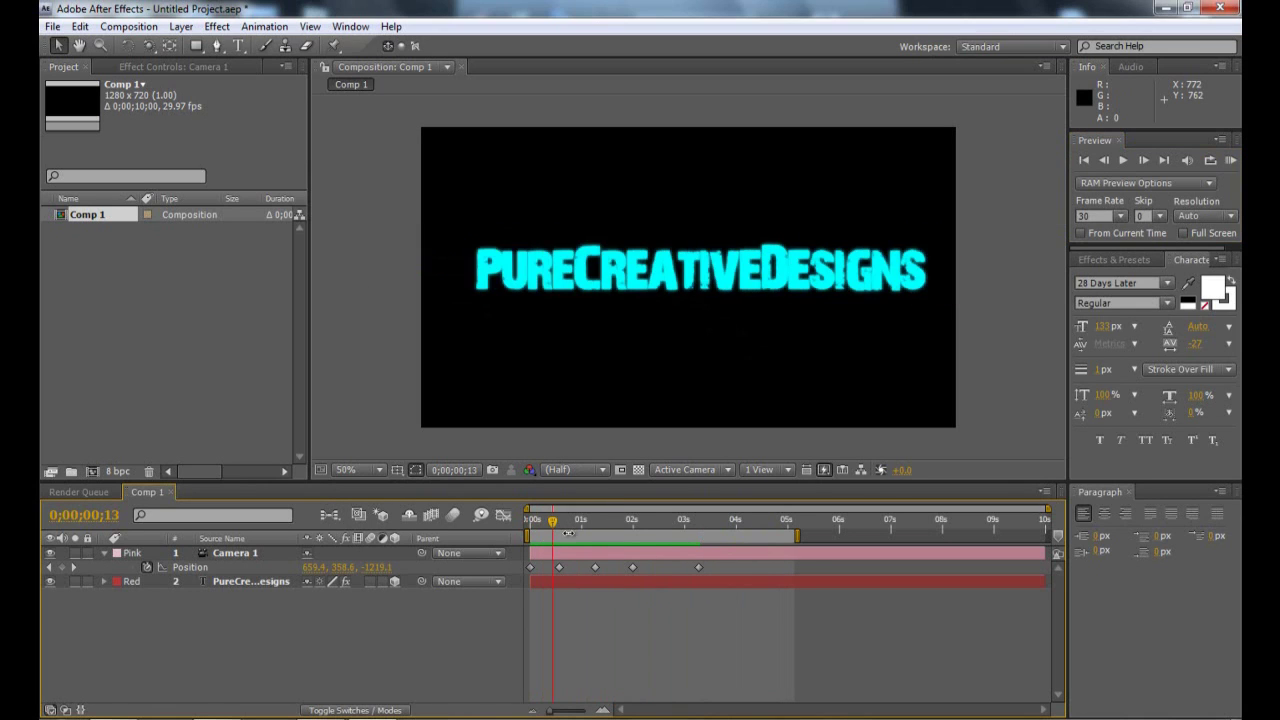
click(606, 569)
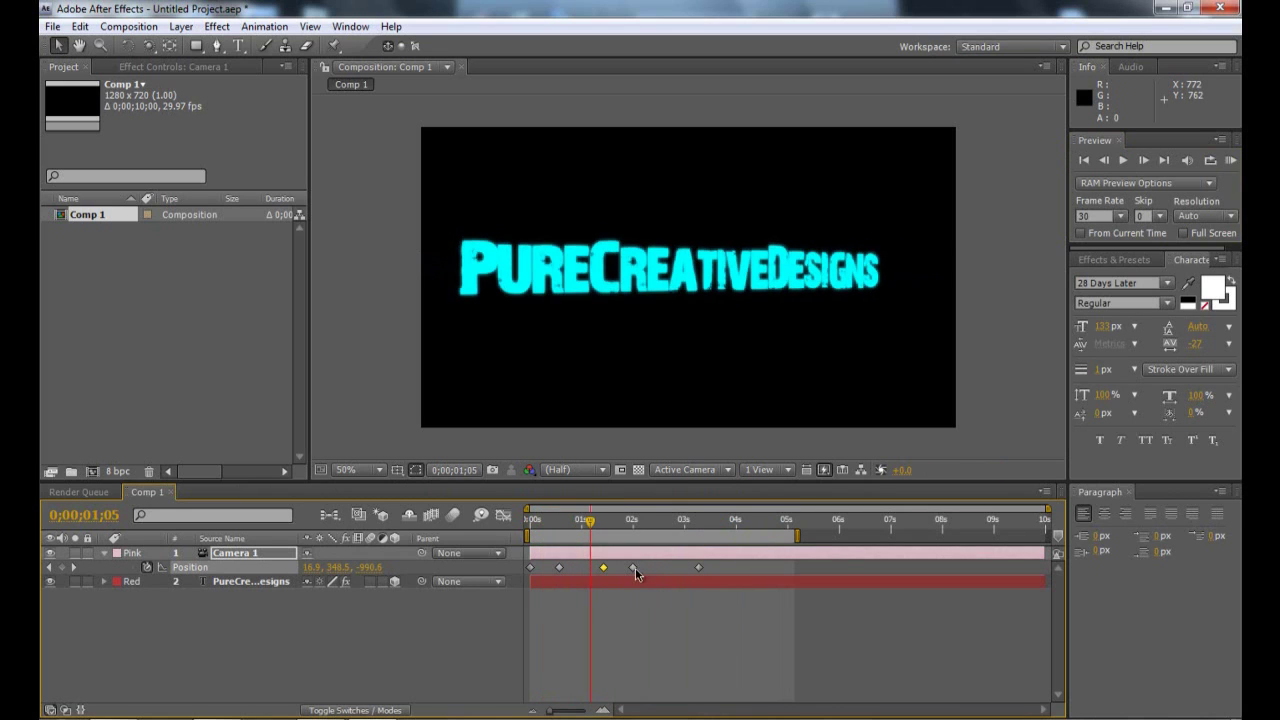
drag(666, 575, 675, 574)
drag(793, 537, 751, 537)
key(space)
- At 0;00;00;00, orbit Camera 1 sideways so the title starts at an angle, to a position of about 35, 371, -1318
drag(597, 531, 502, 522)
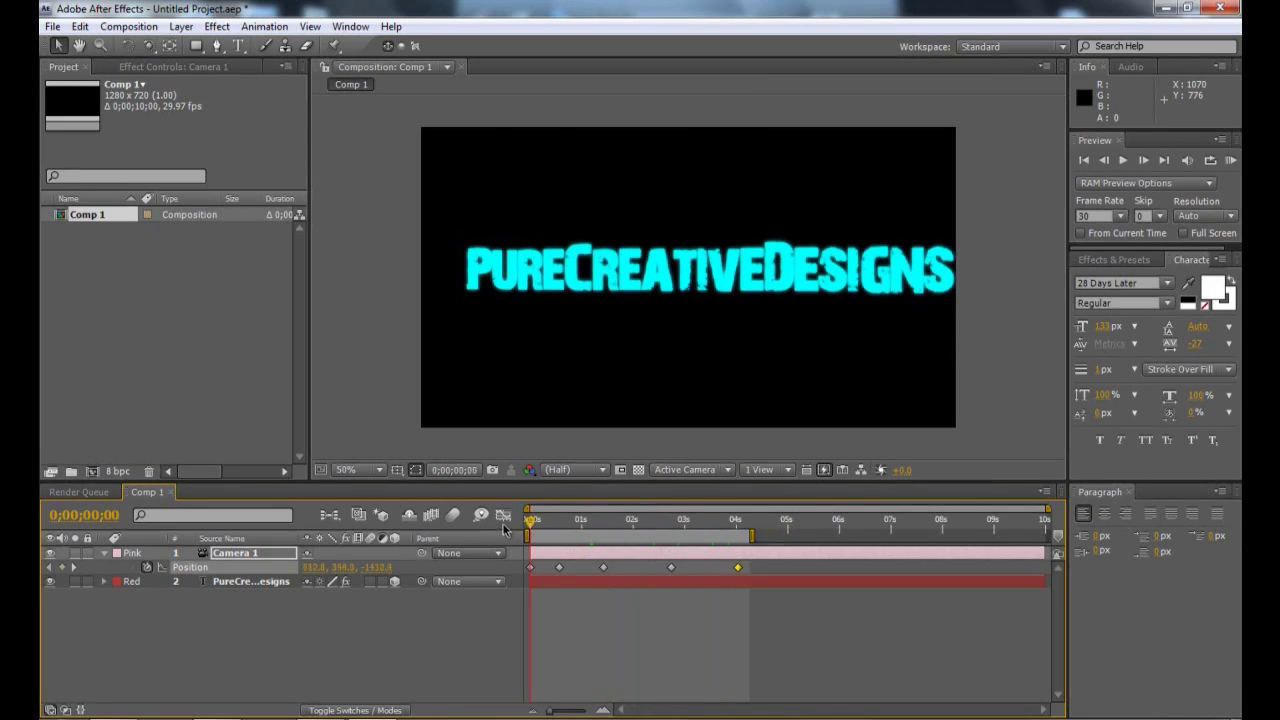
drag(144, 52, 210, 64)
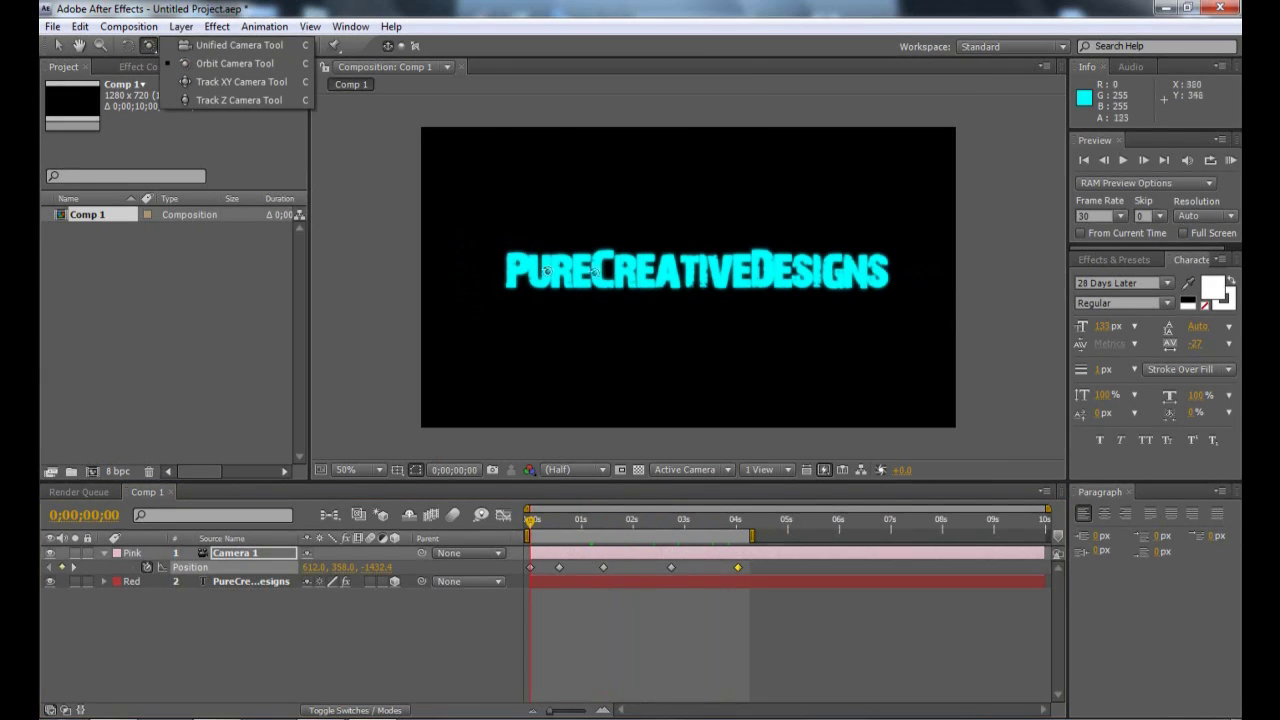
drag(598, 272, 656, 275)
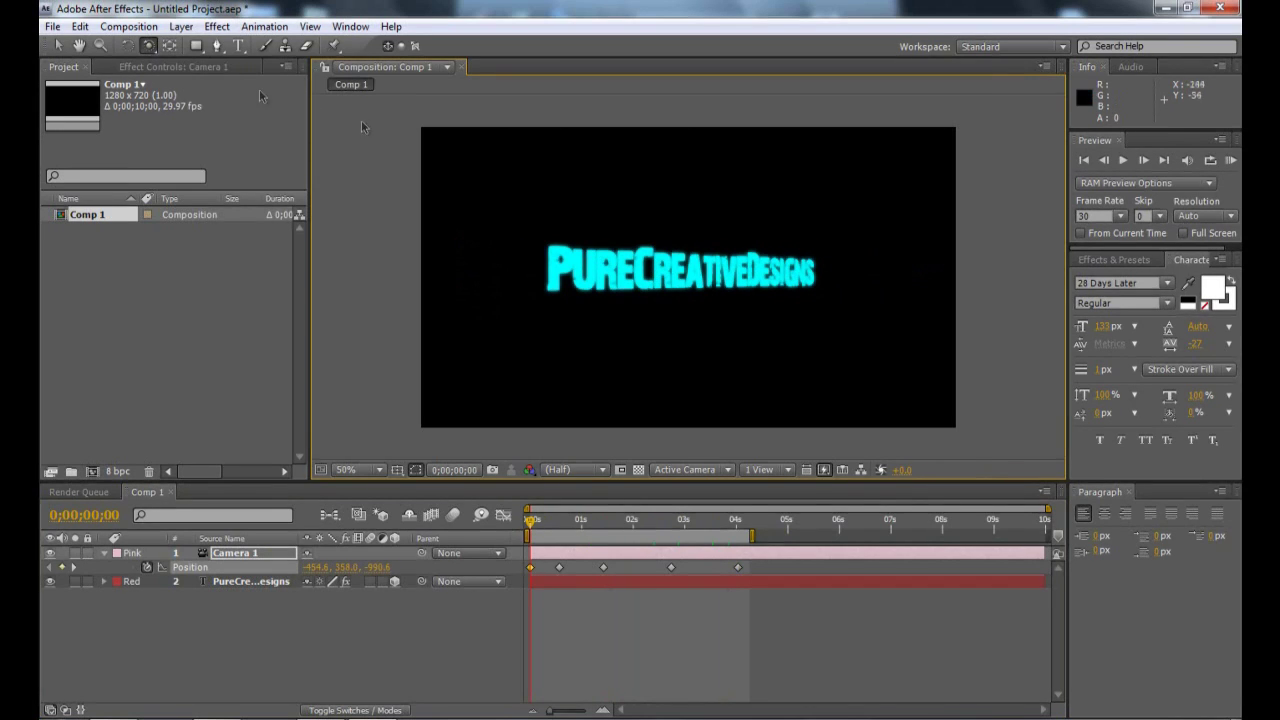
- Try shifting Camera 1 with the Track XY tool and changing its distance with the Track Z tool at 0;00;00;00, and undo both moves
click(148, 48)
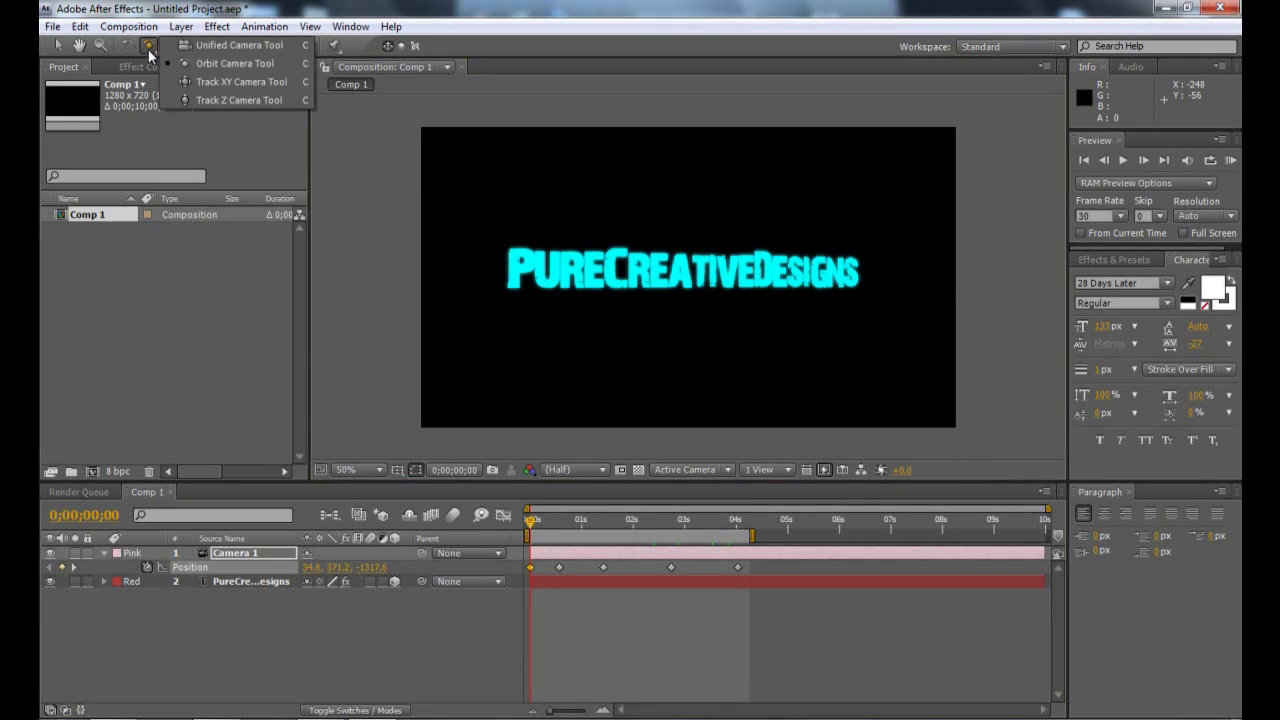
click(245, 79)
drag(682, 280, 552, 278)
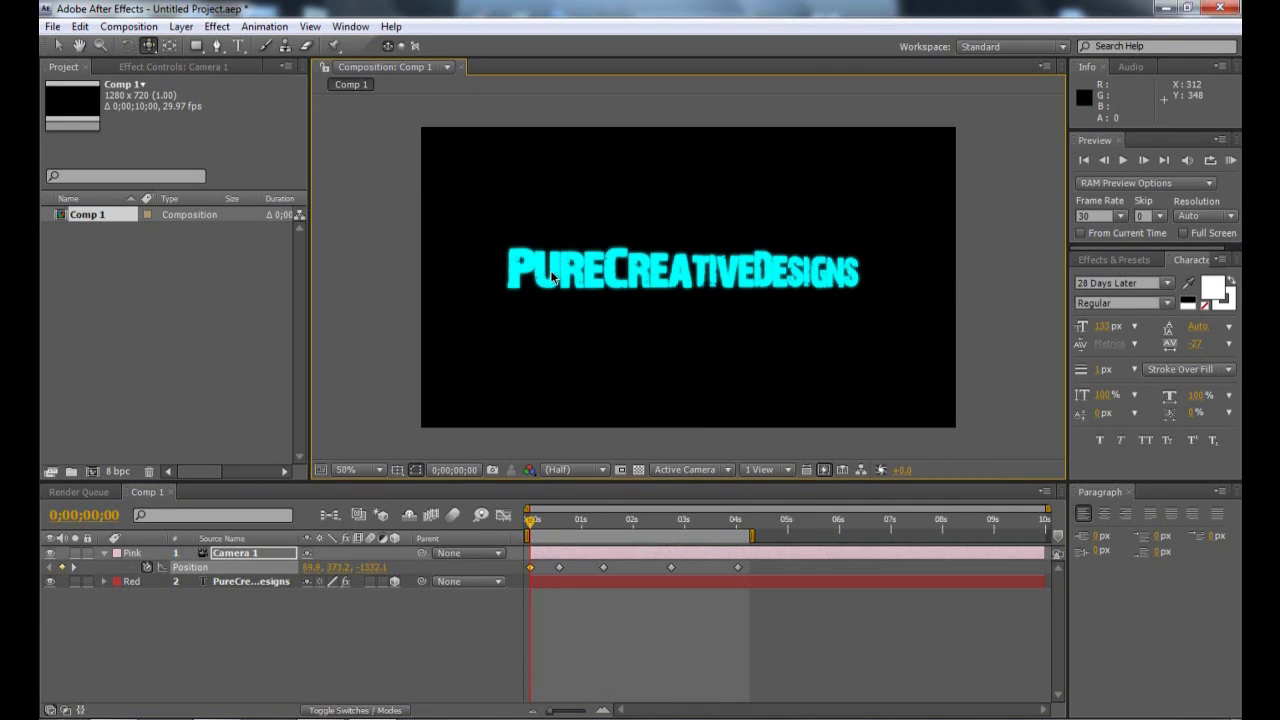
click(150, 46)
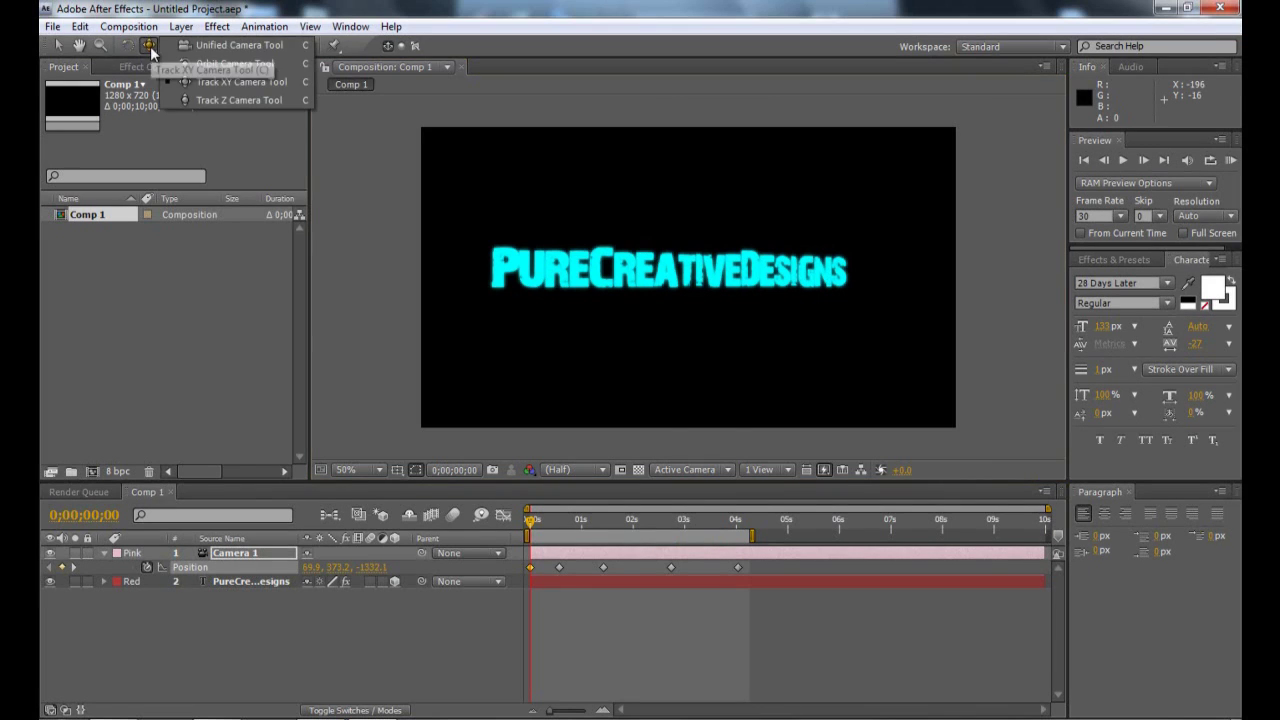
click(217, 100)
drag(677, 363, 694, 240)
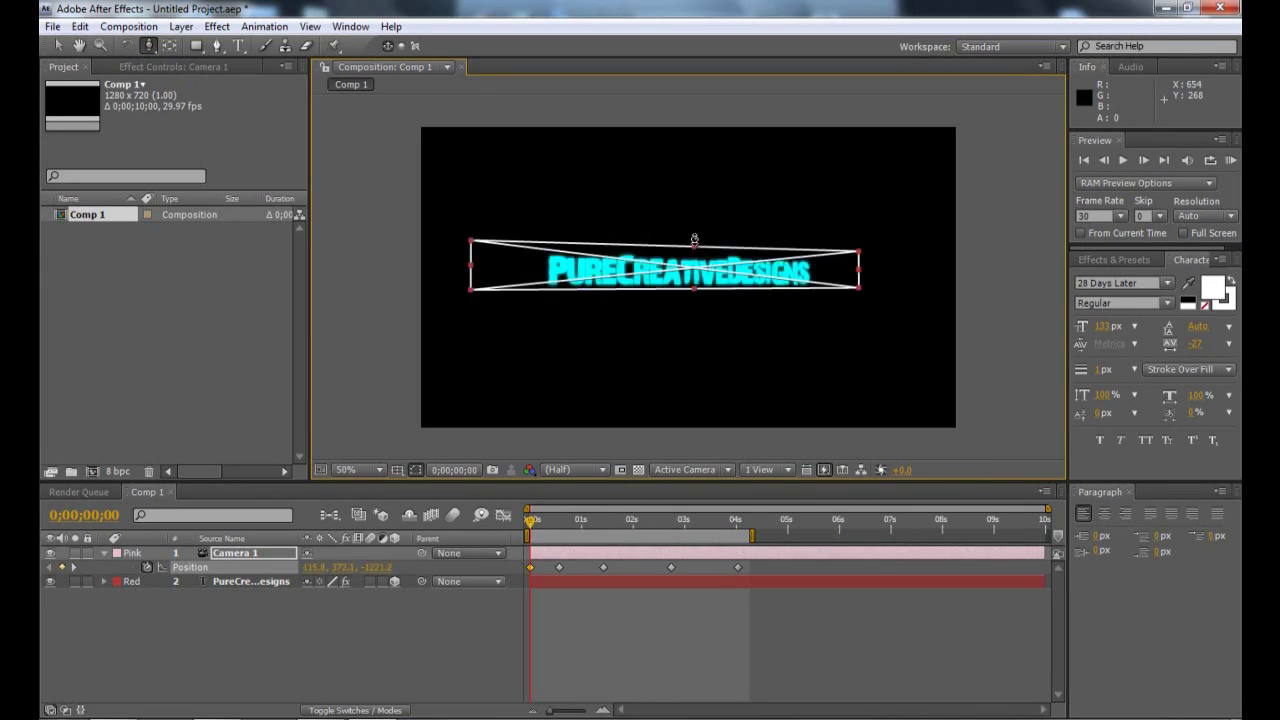
key(ctrl+backslash)
key(ctrl+z)
key(ctrl+z)
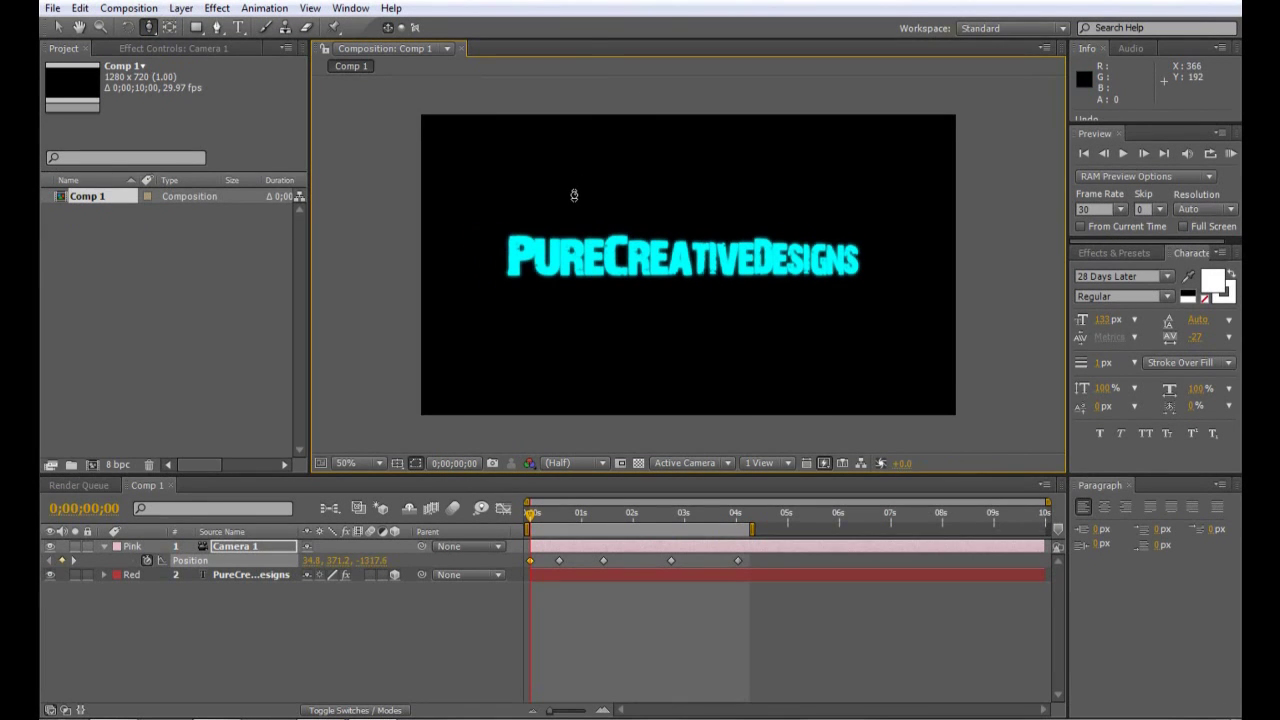
scroll(584, 234, up, 2)
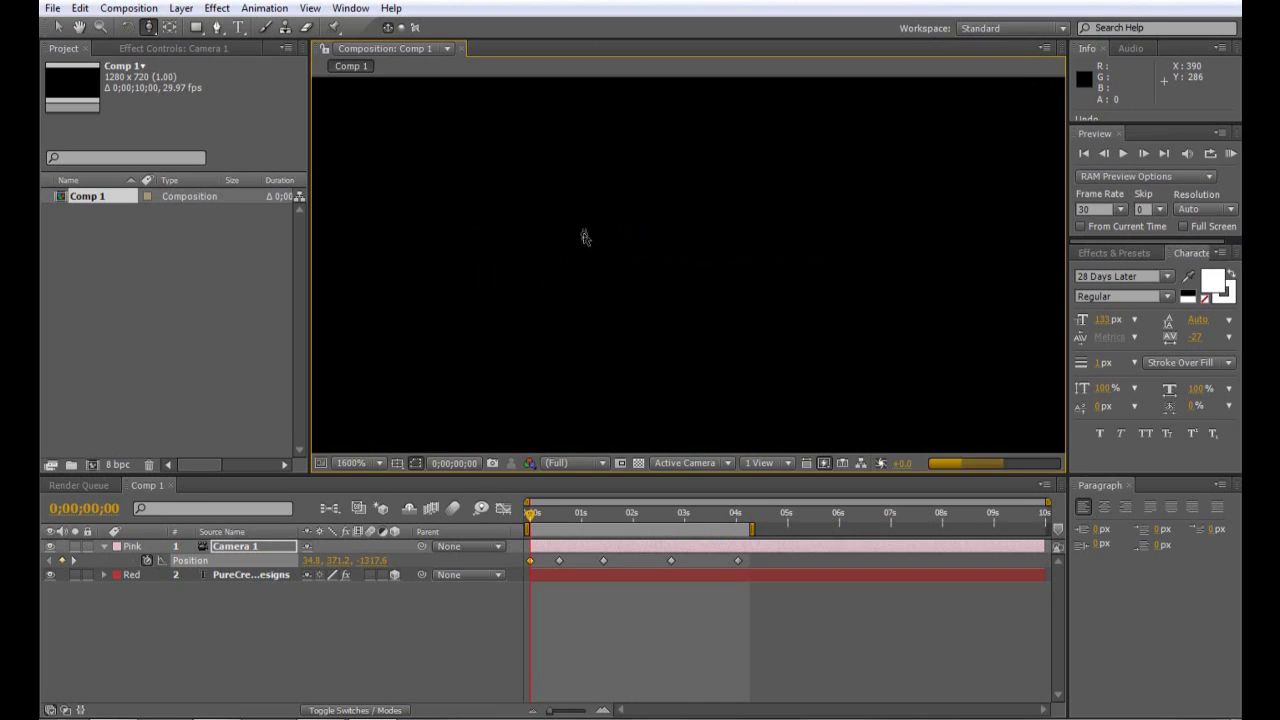
scroll(588, 232, up, 2)
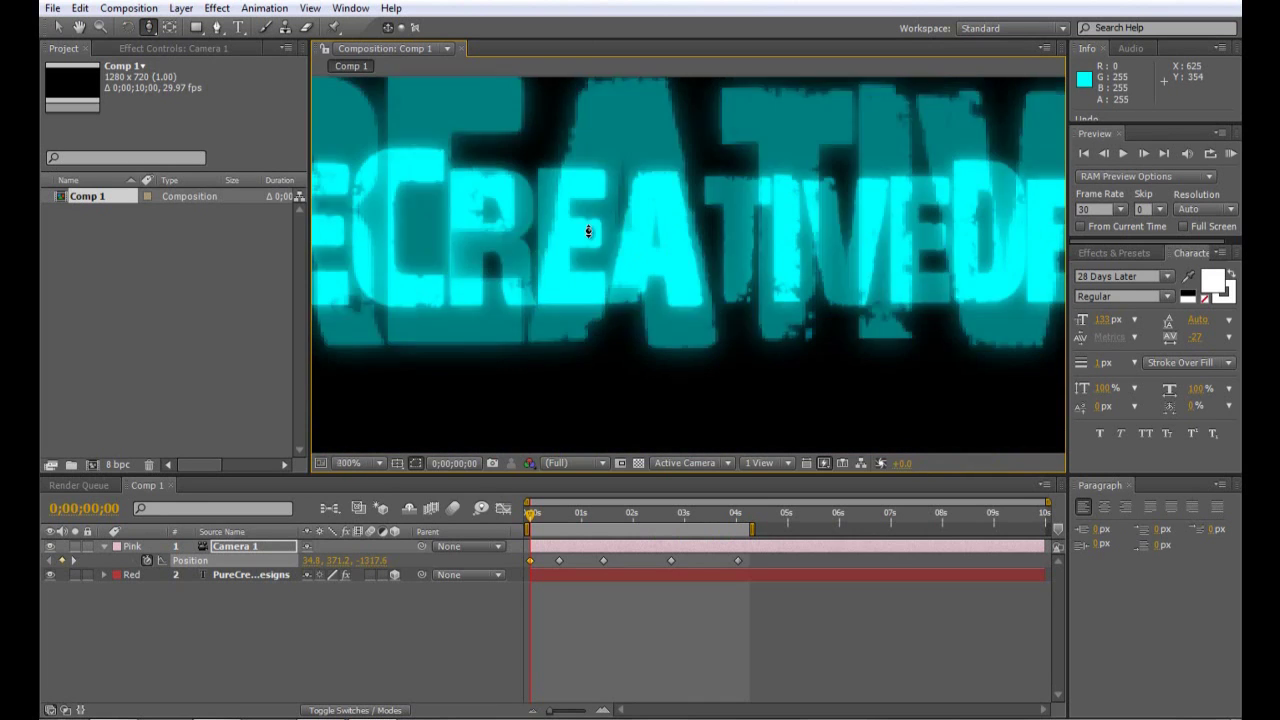
scroll(588, 232, down, 2)
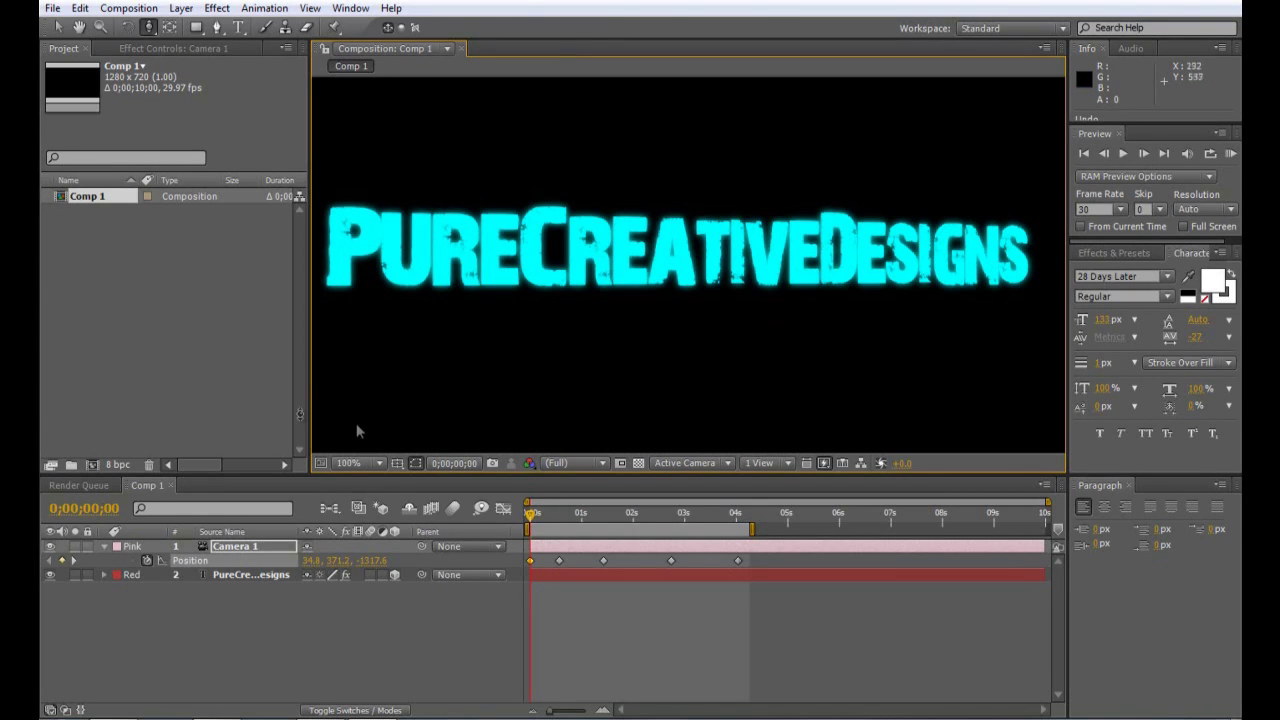
click(52, 8)
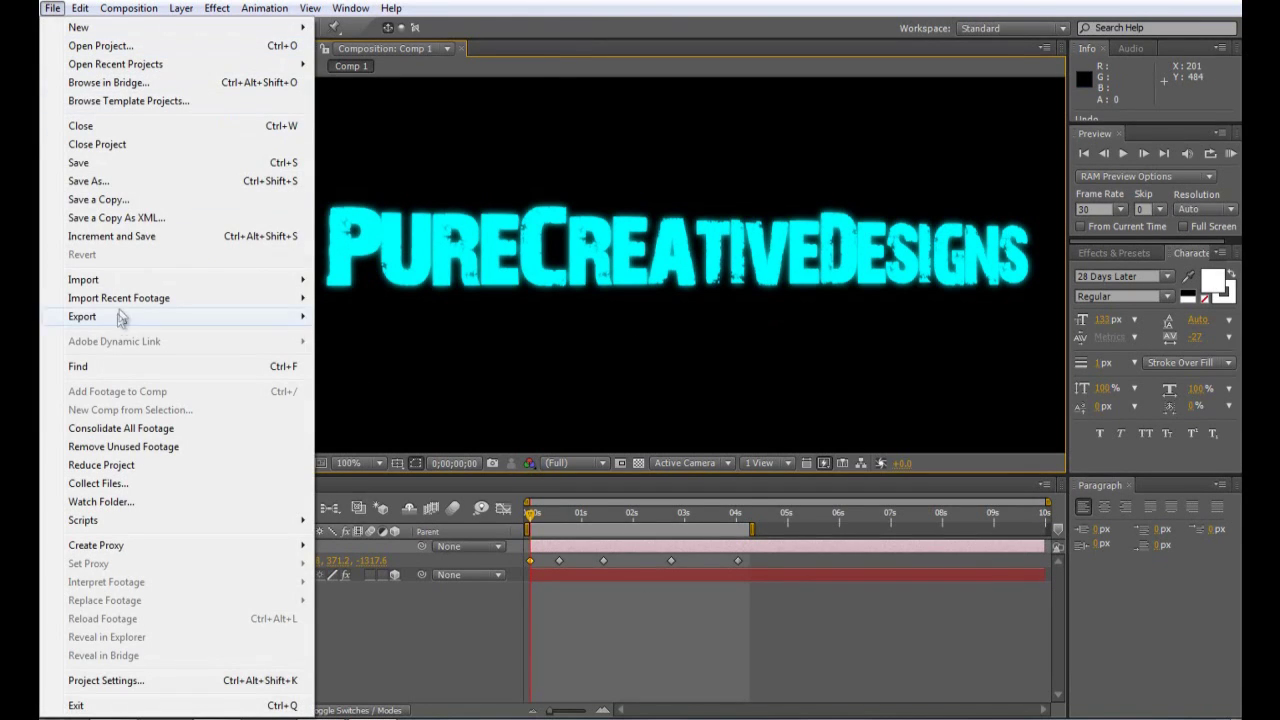
click(470, 650)
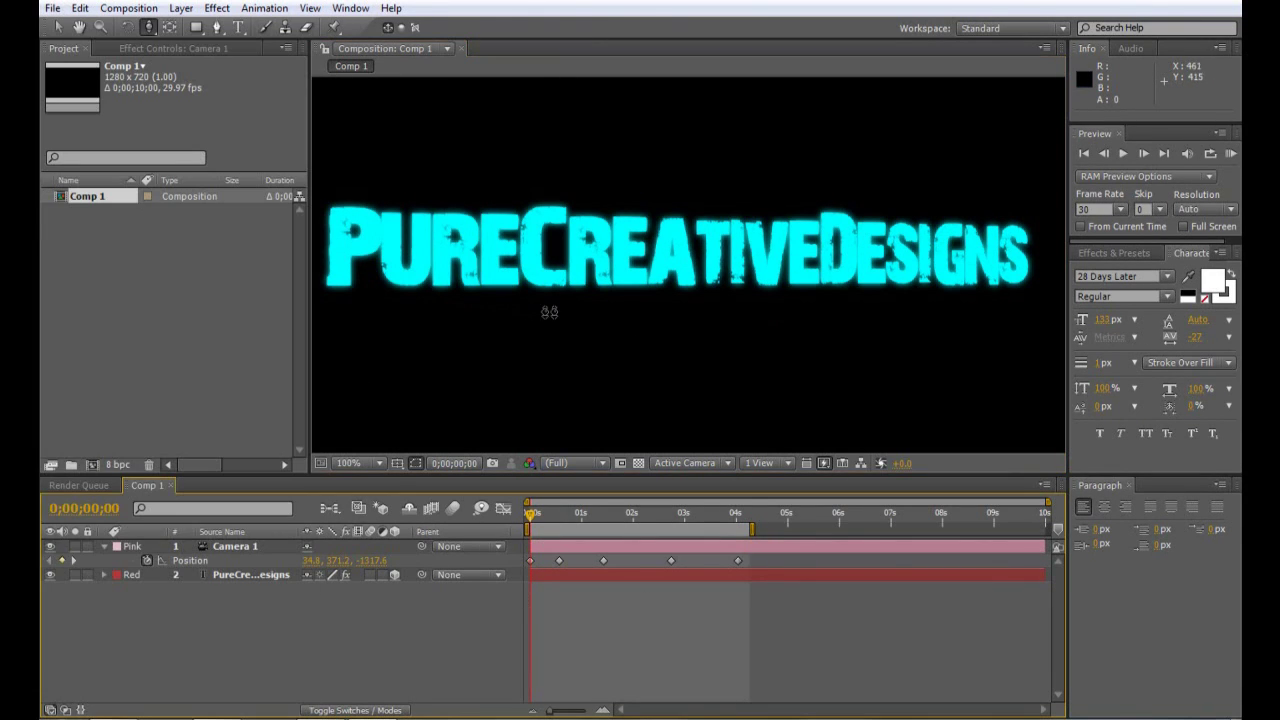
scroll(548, 310, down, 2)
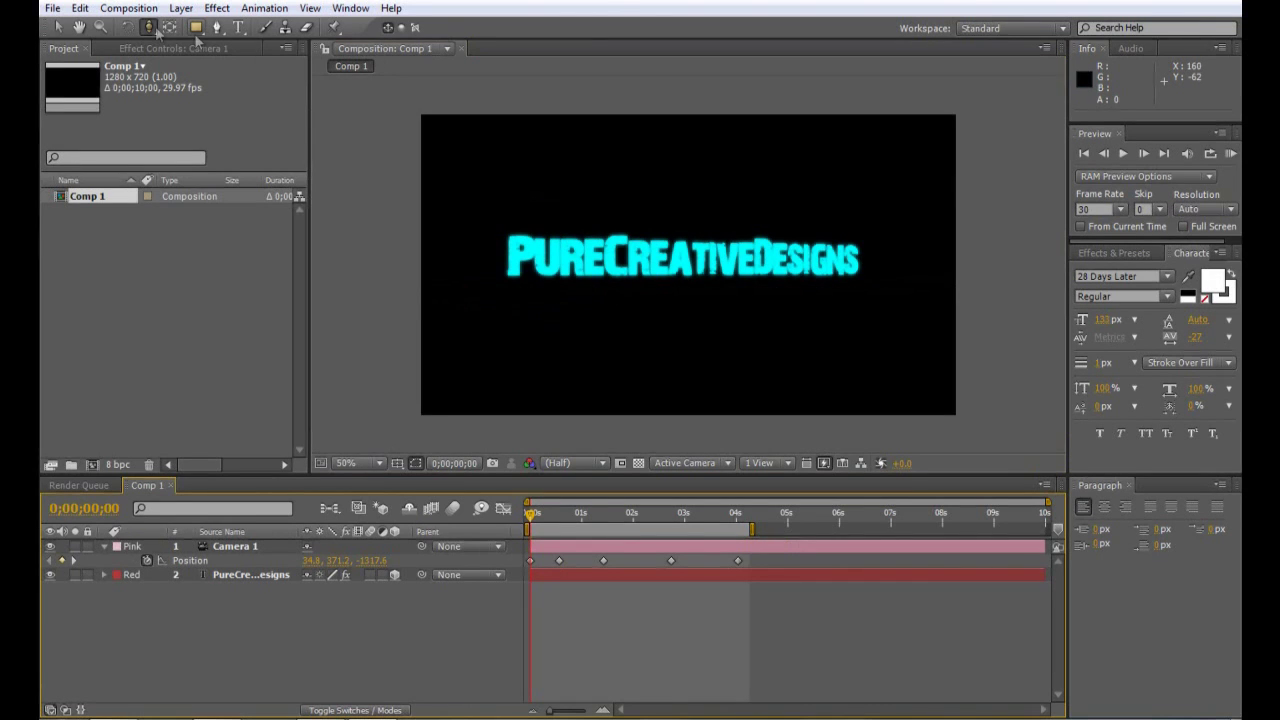
- Add Comp 1 to the render queue and render it to Comp 1.avi with Best Settings and the Lossless output module
click(52, 8)
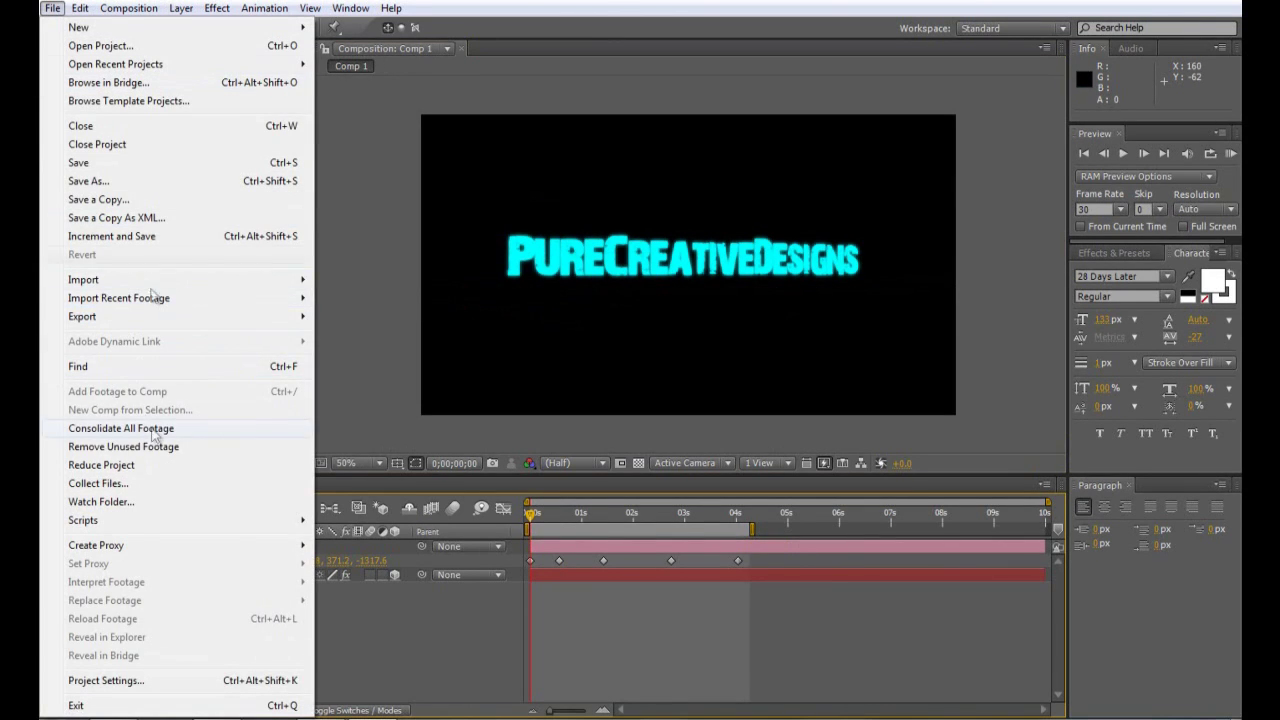
mouse_move(125, 10)
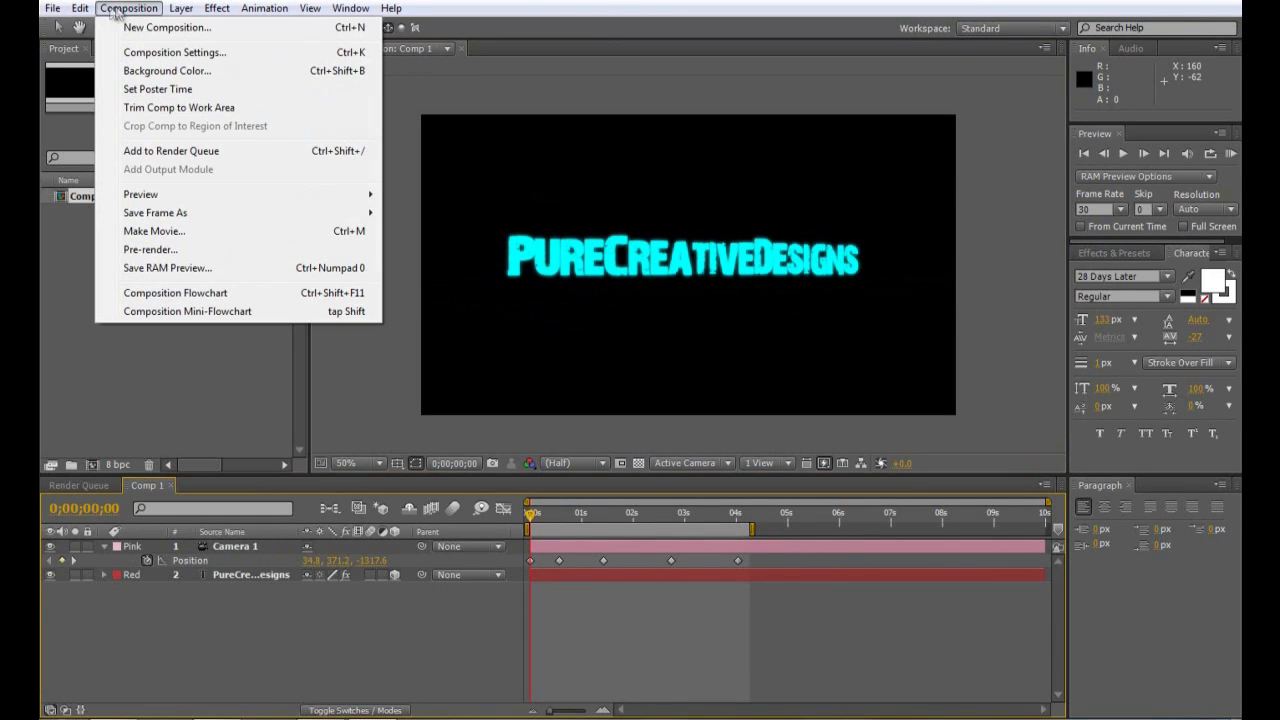
click(188, 151)
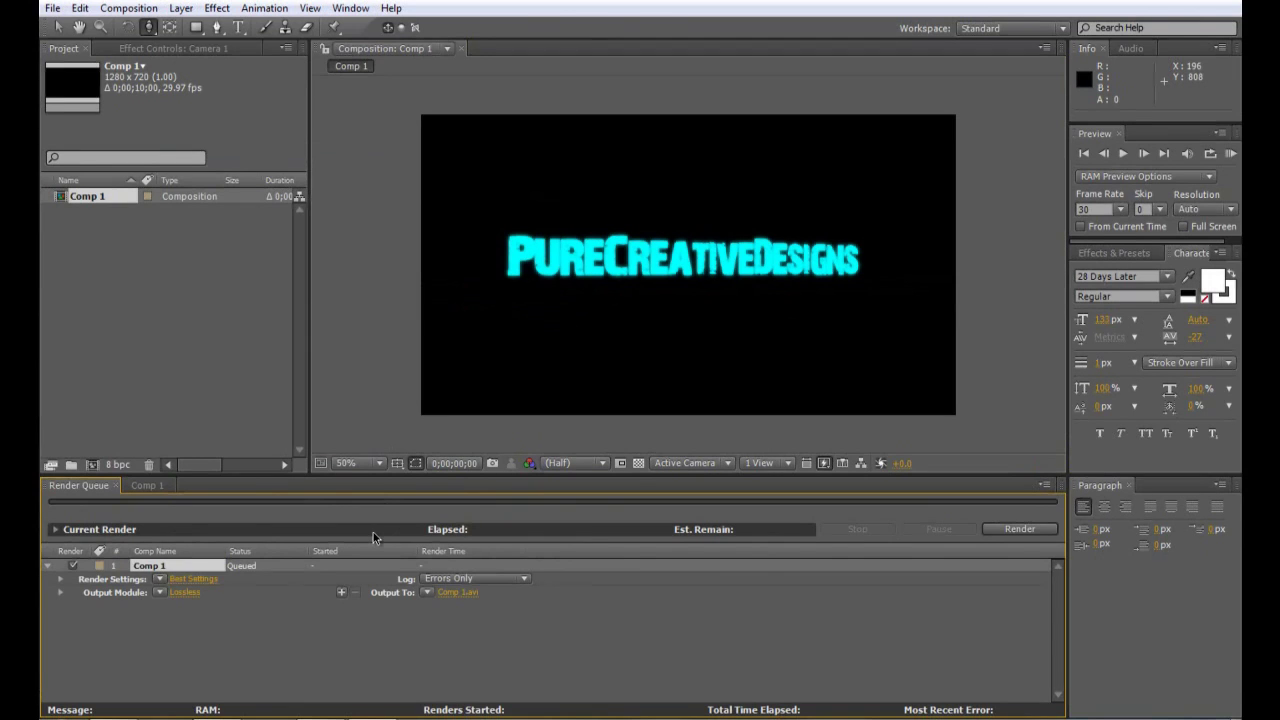
click(1016, 530)
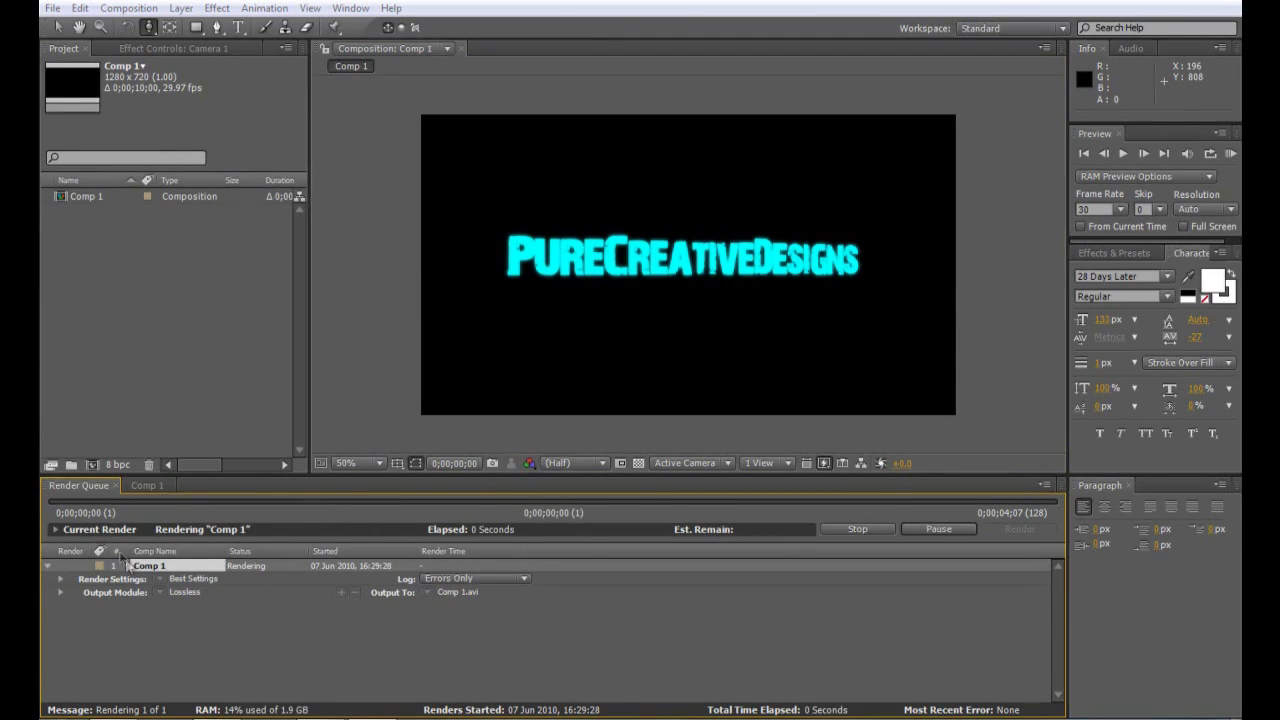